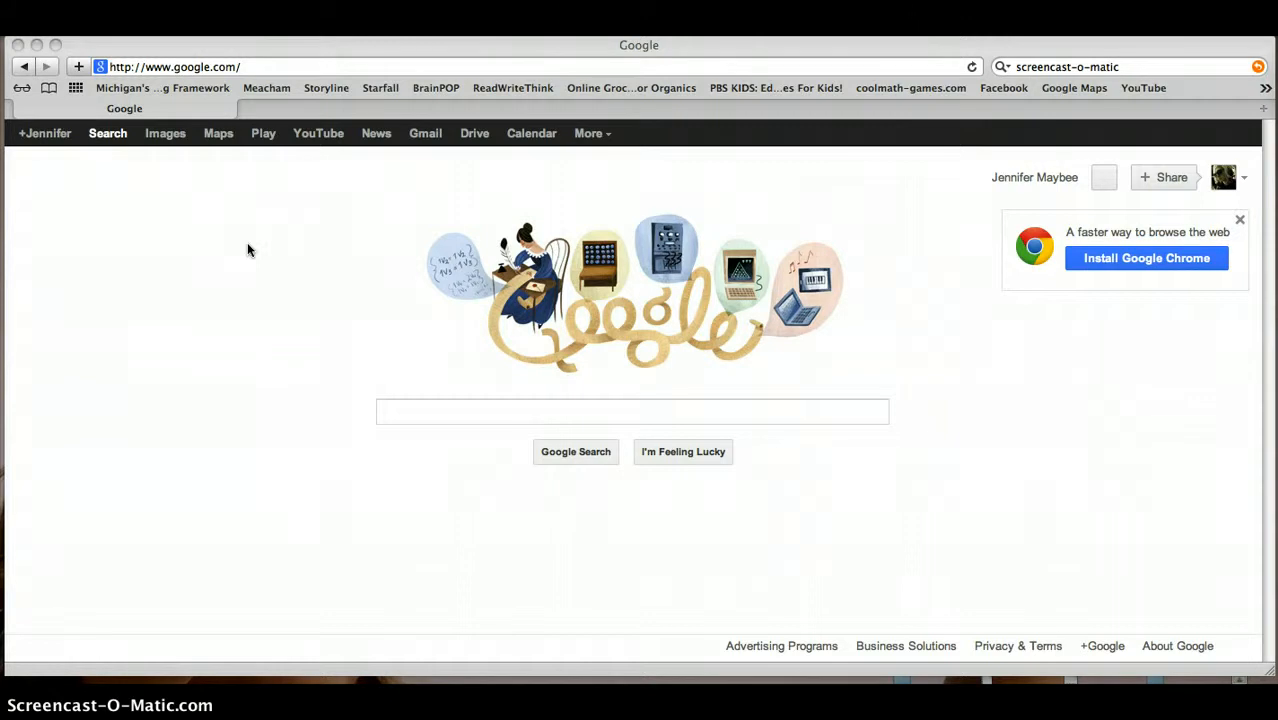
Go from the Google homepage to Google Drive's My Drive, listing two documents
left_click(261, 250)
left_click(475, 134)
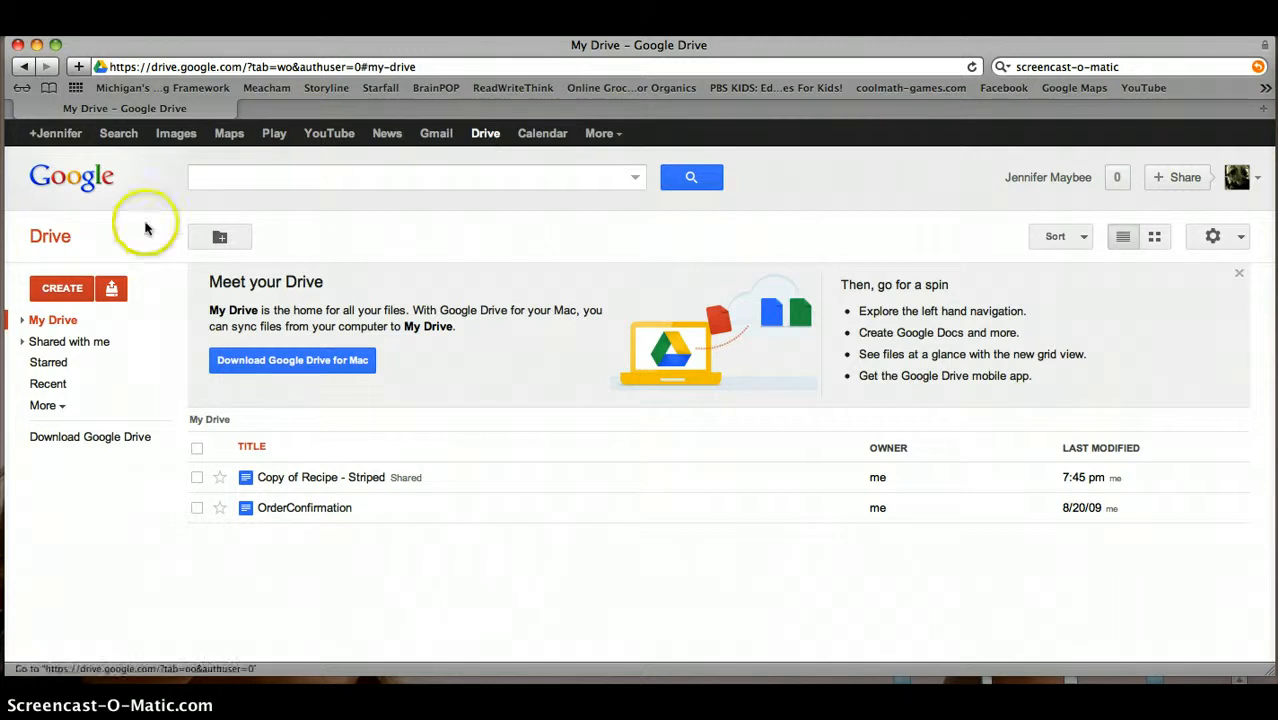
Start a new file from a template using CREATE > From template... in Drive
left_click(66, 289)
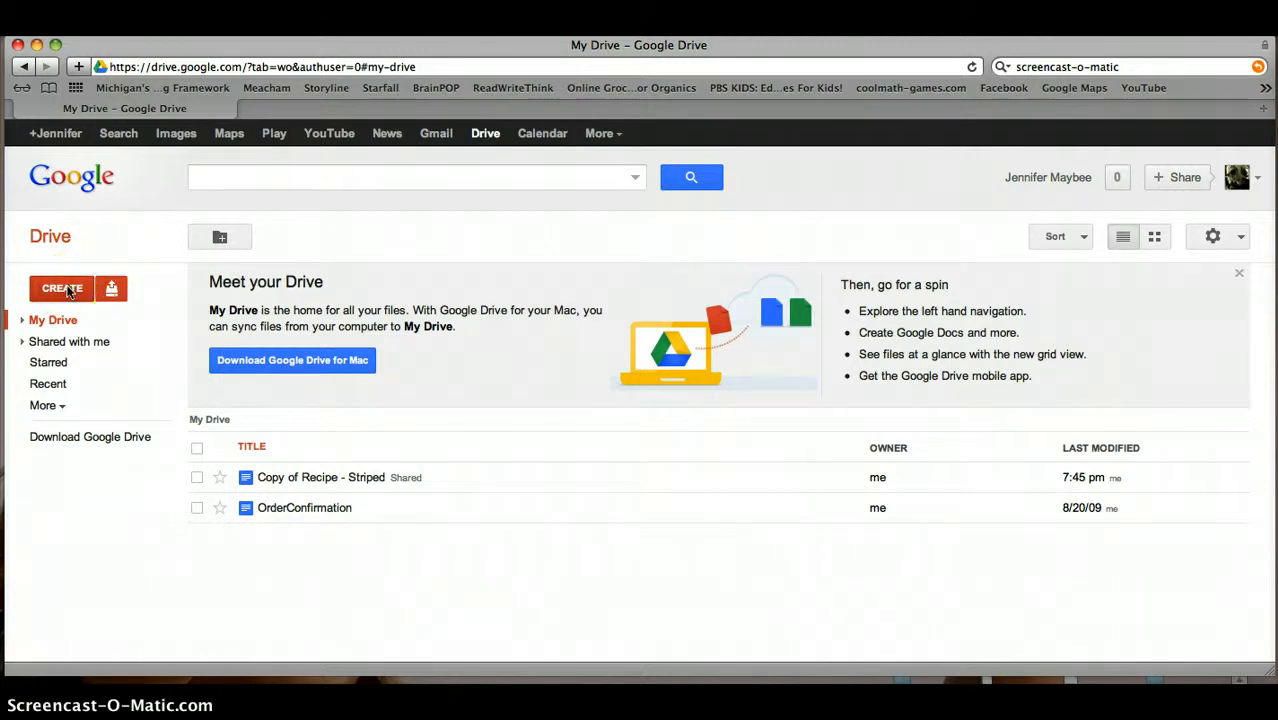
left_click(67, 290)
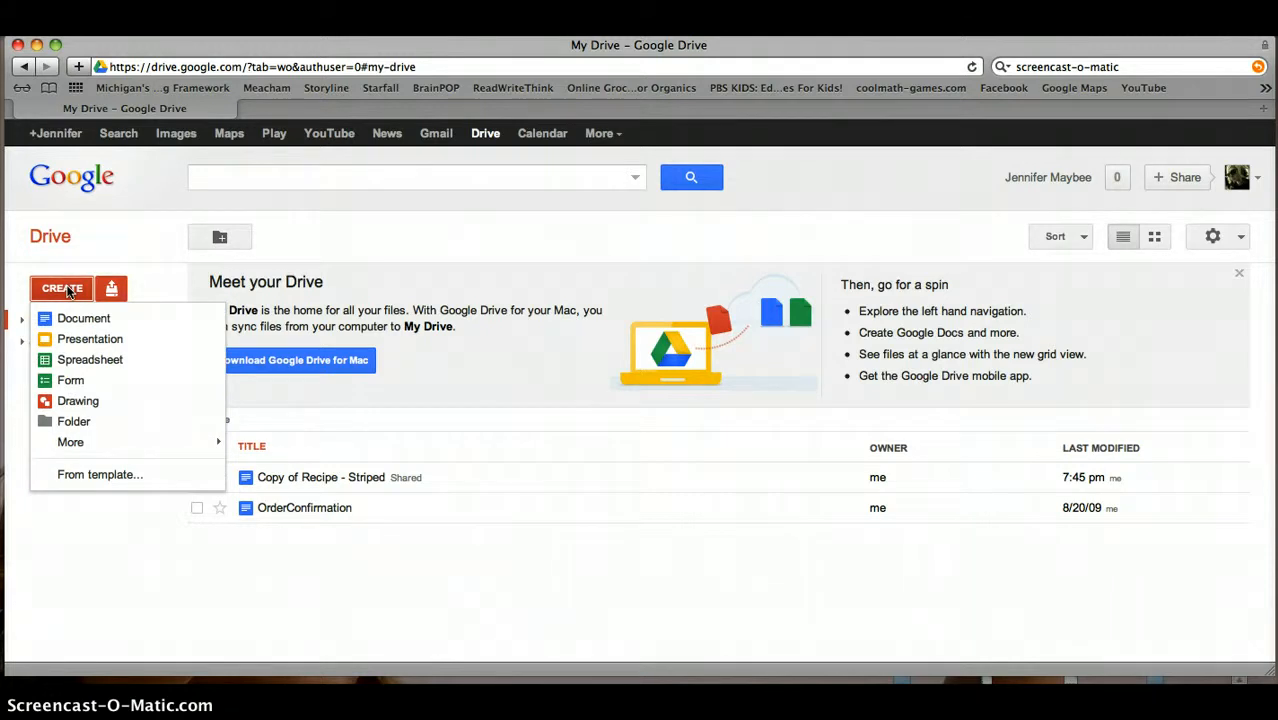
left_click(92, 477)
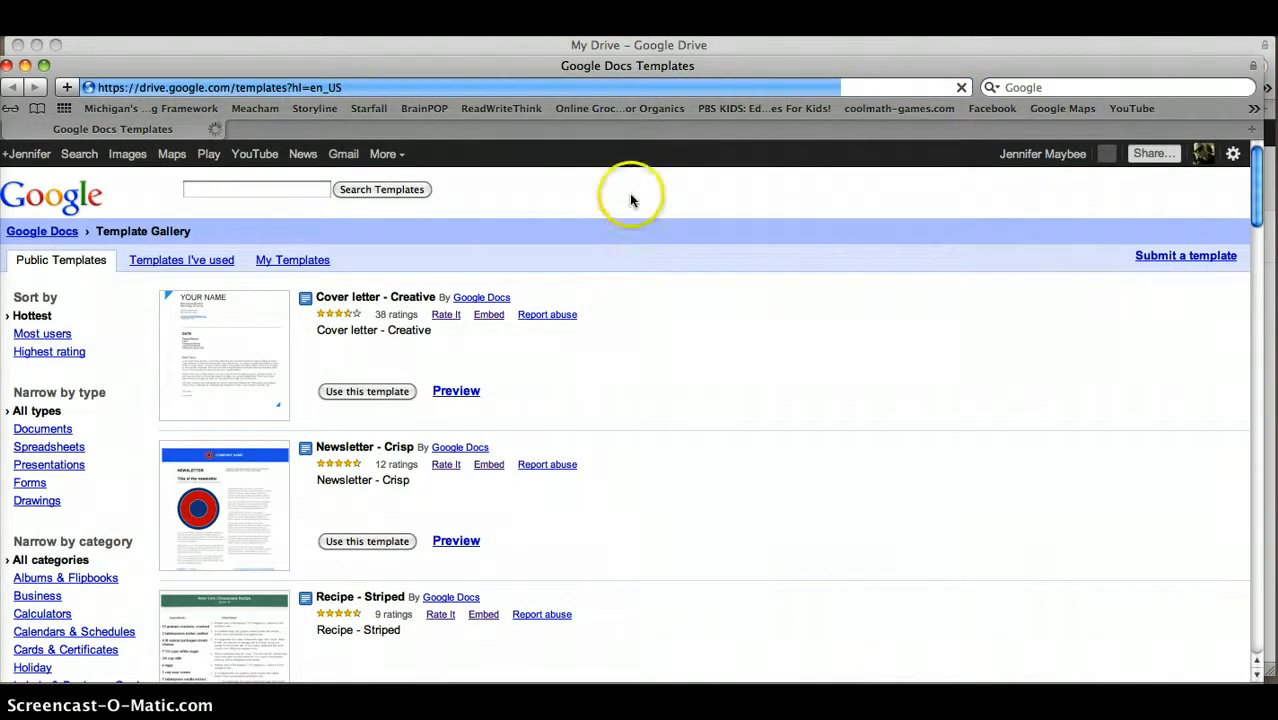
Sort the public templates by Highest rating and browse the results before returning to the top
left_click_drag(608, 65, 617, 49)
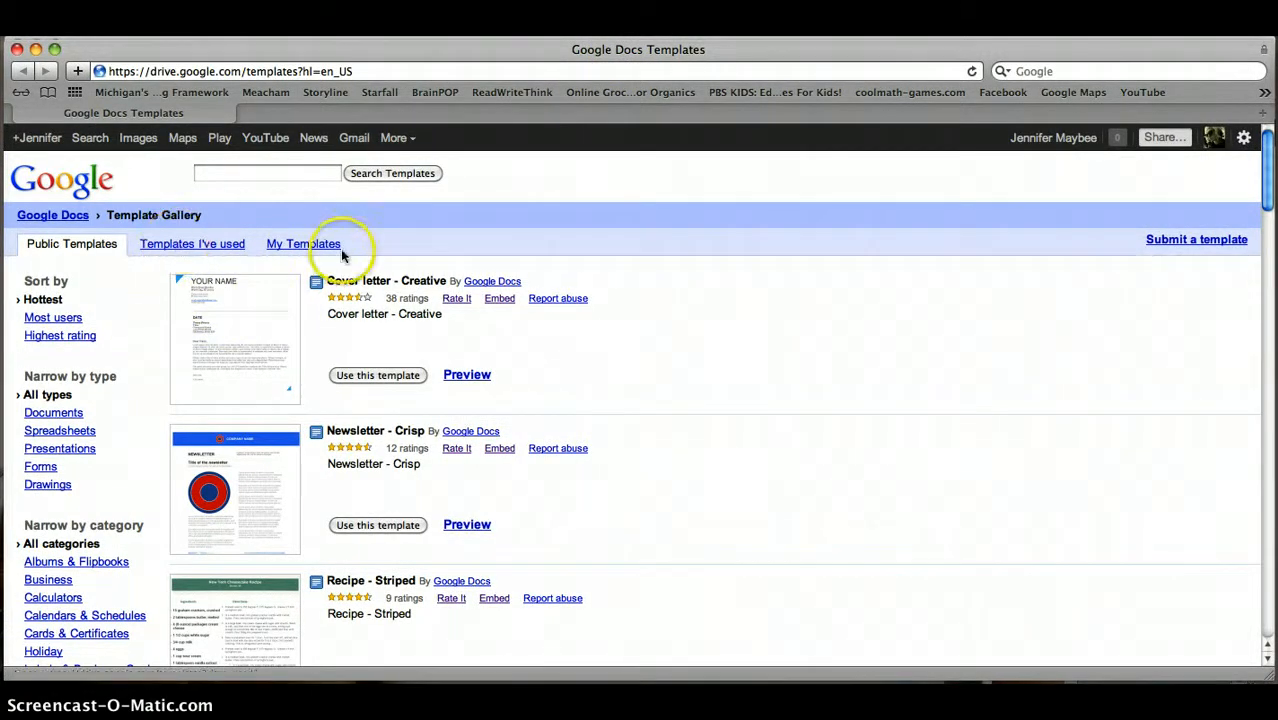
left_click(72, 336)
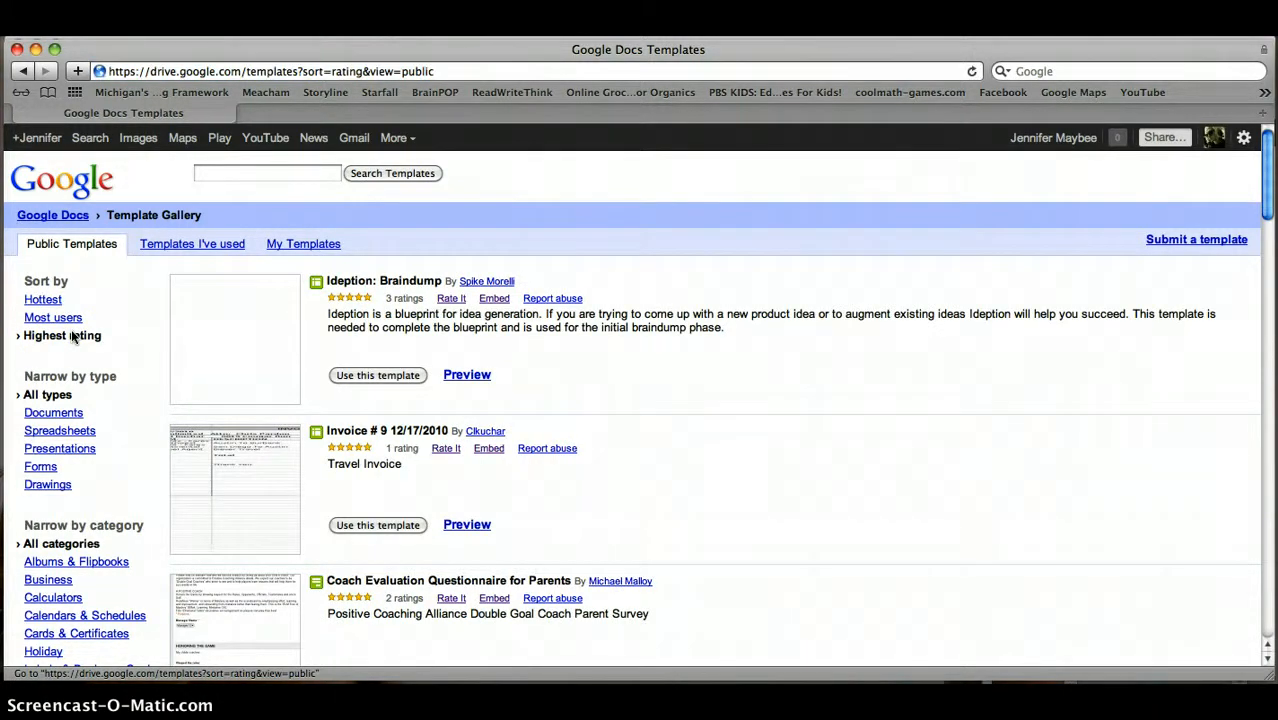
scroll(72, 336, "down", 5)
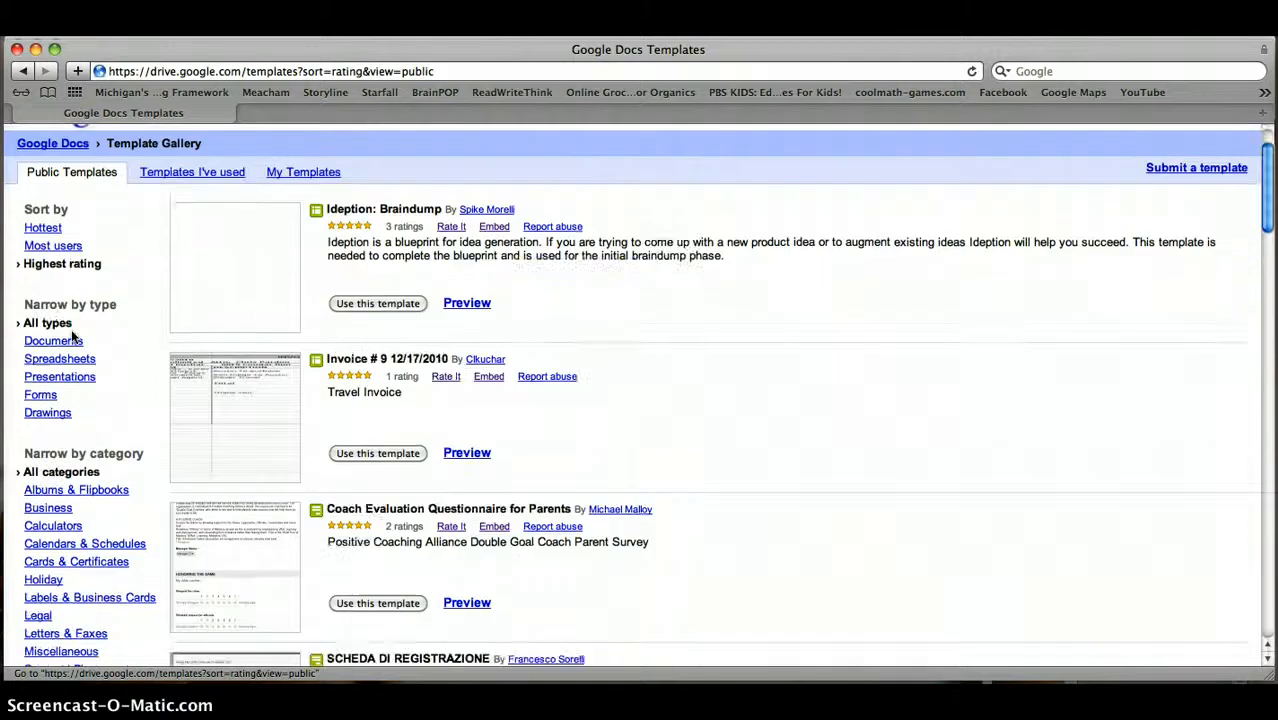
scroll(72, 336, "down", 8)
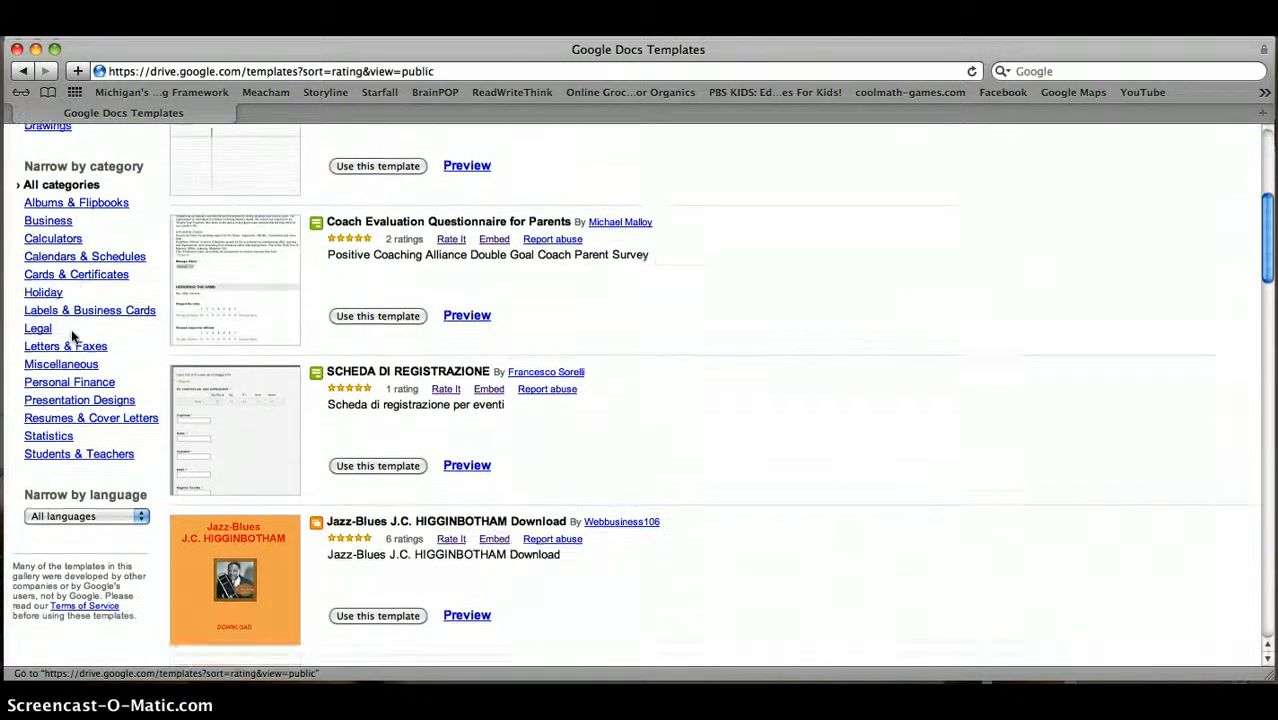
scroll(72, 337, "down", 4)
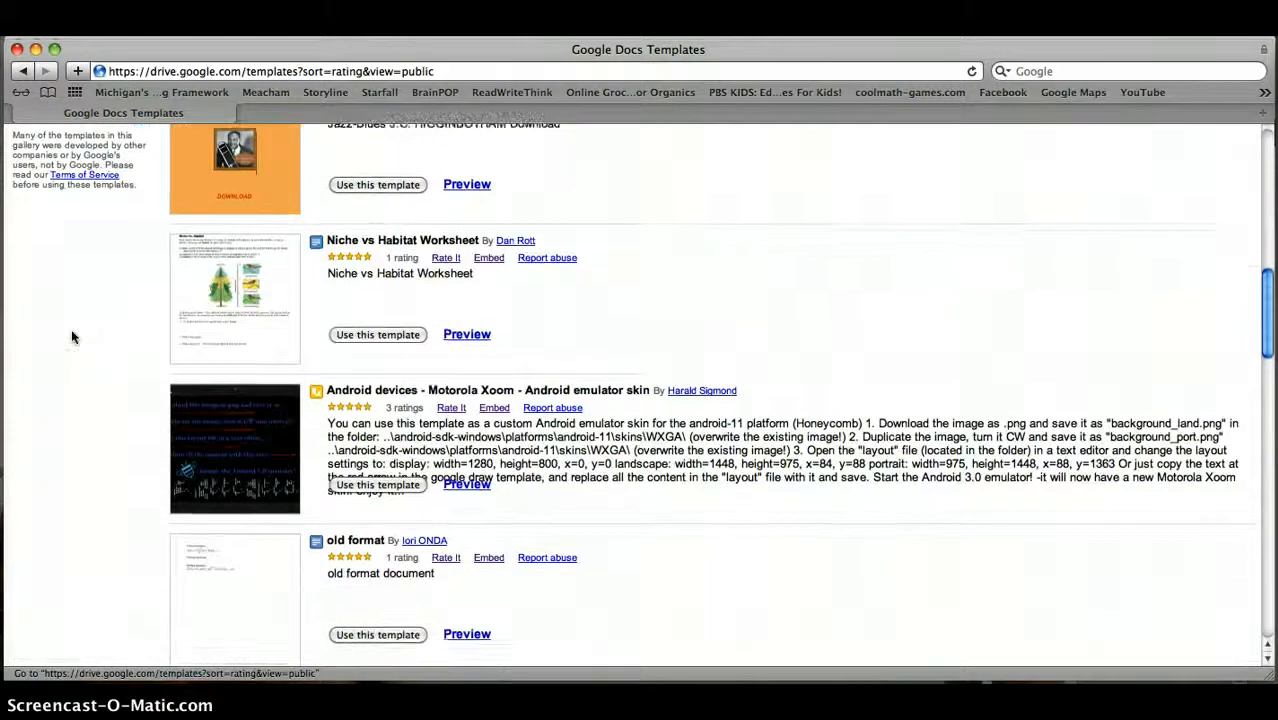
scroll(71, 337, "down", 5)
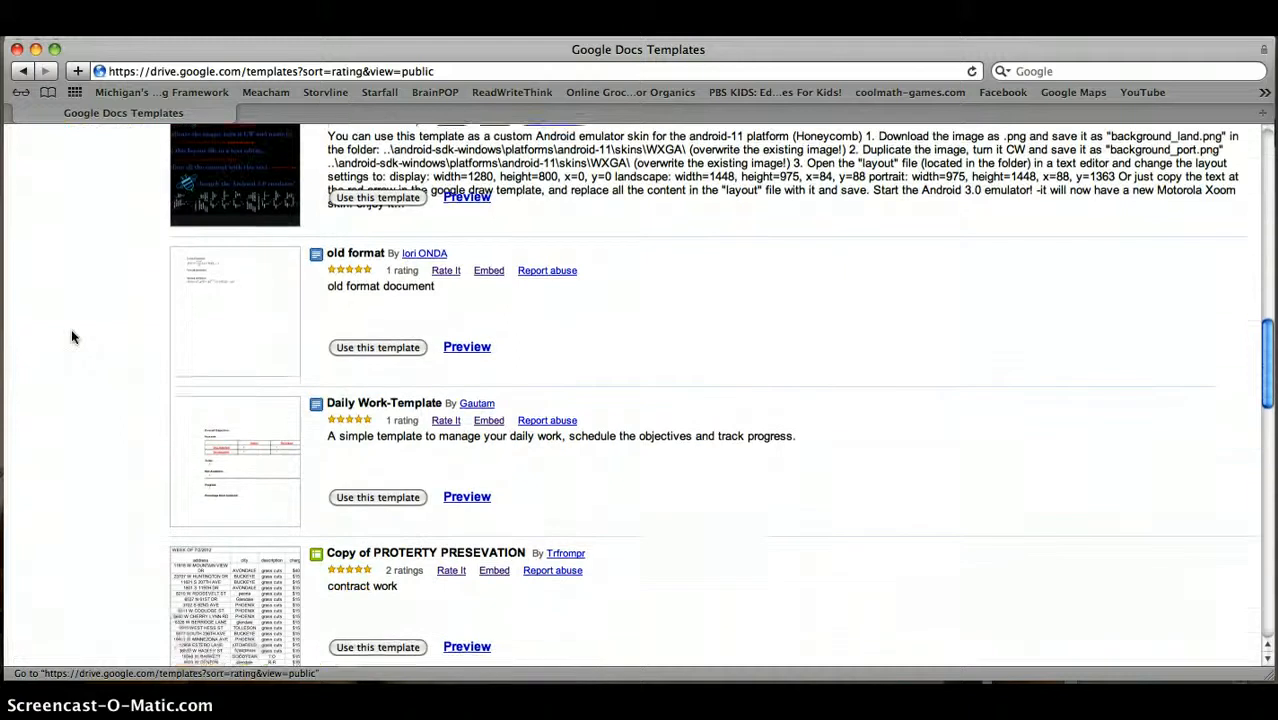
scroll(71, 337, "down", 4)
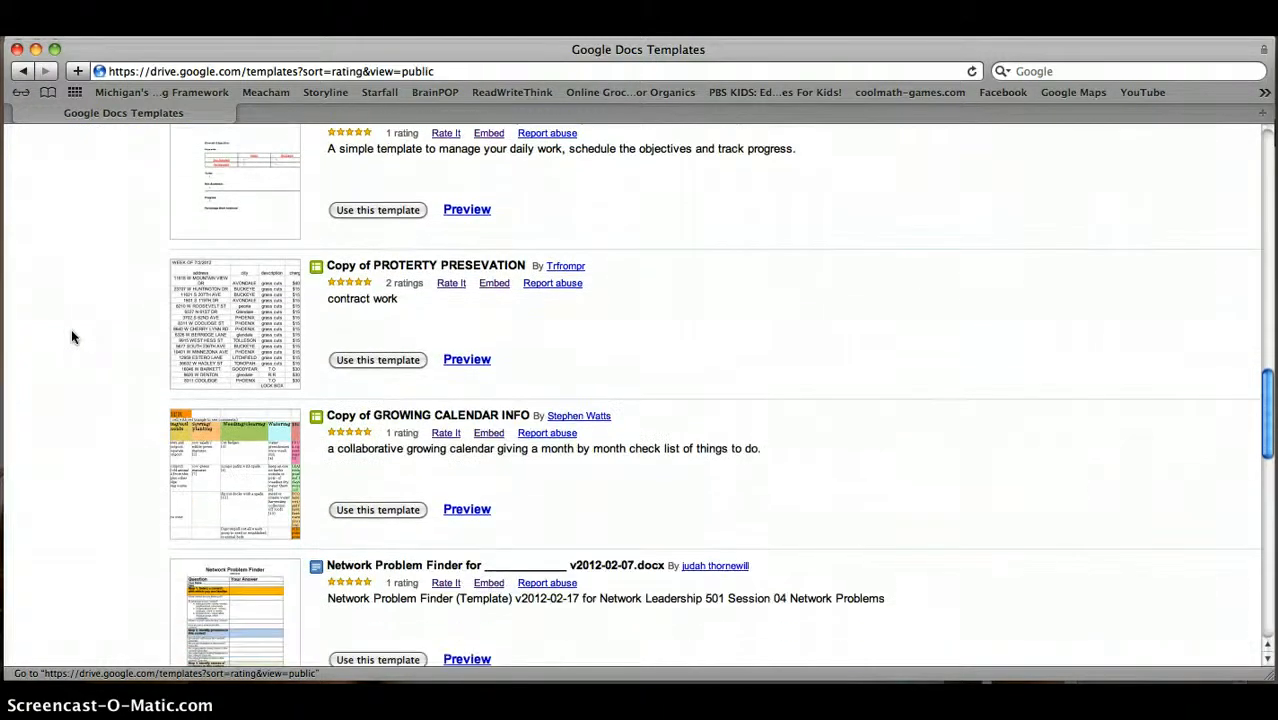
scroll(71, 337, "down", 6)
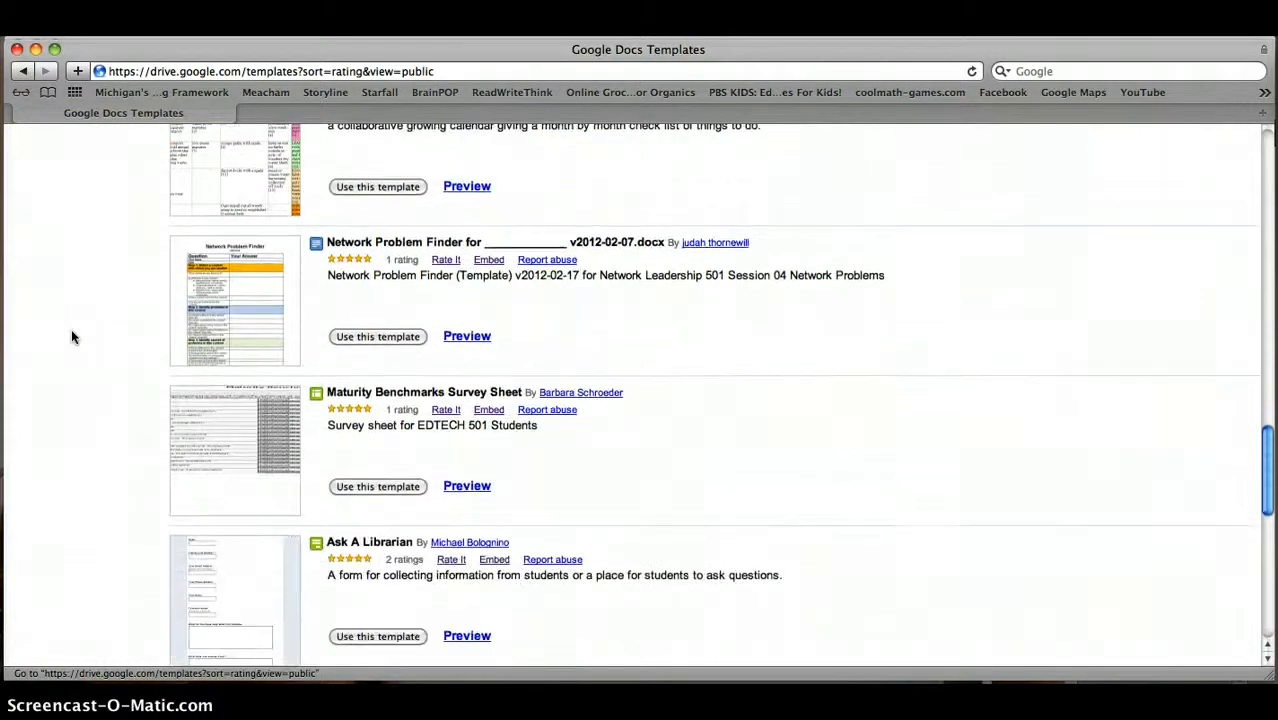
scroll(71, 337, "down", 2)
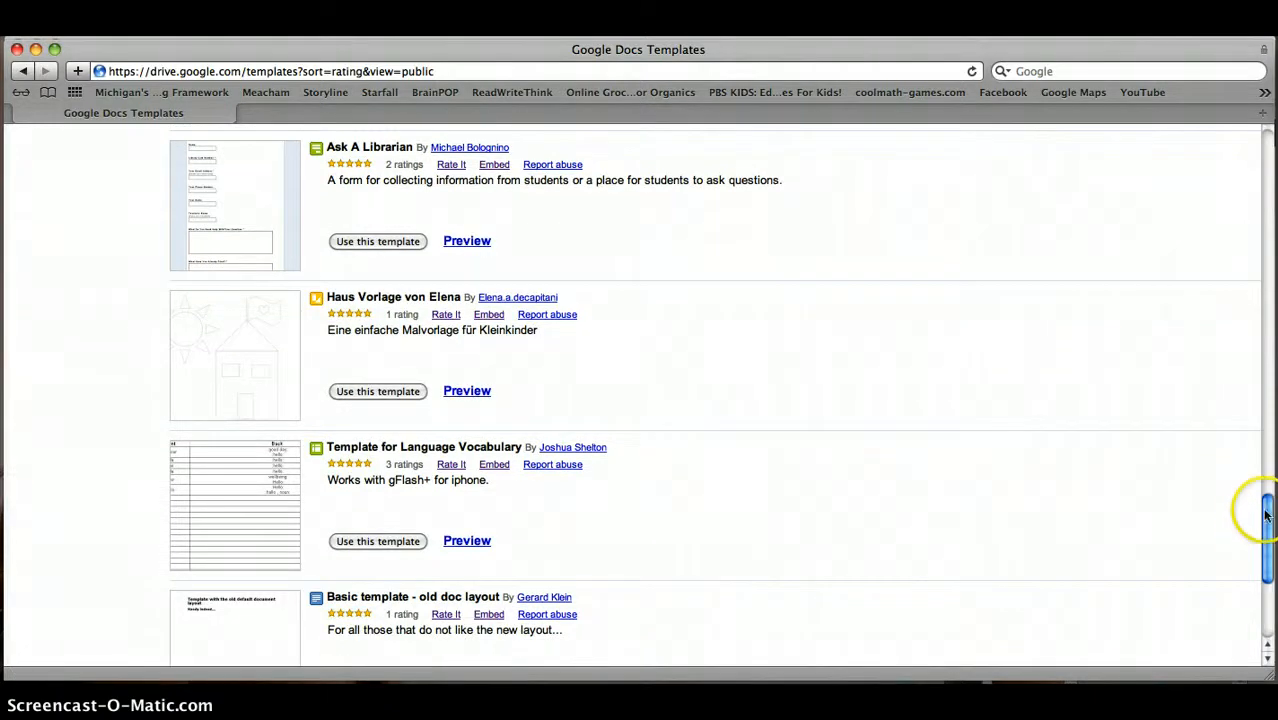
left_click_drag(1259, 534, 1247, 163)
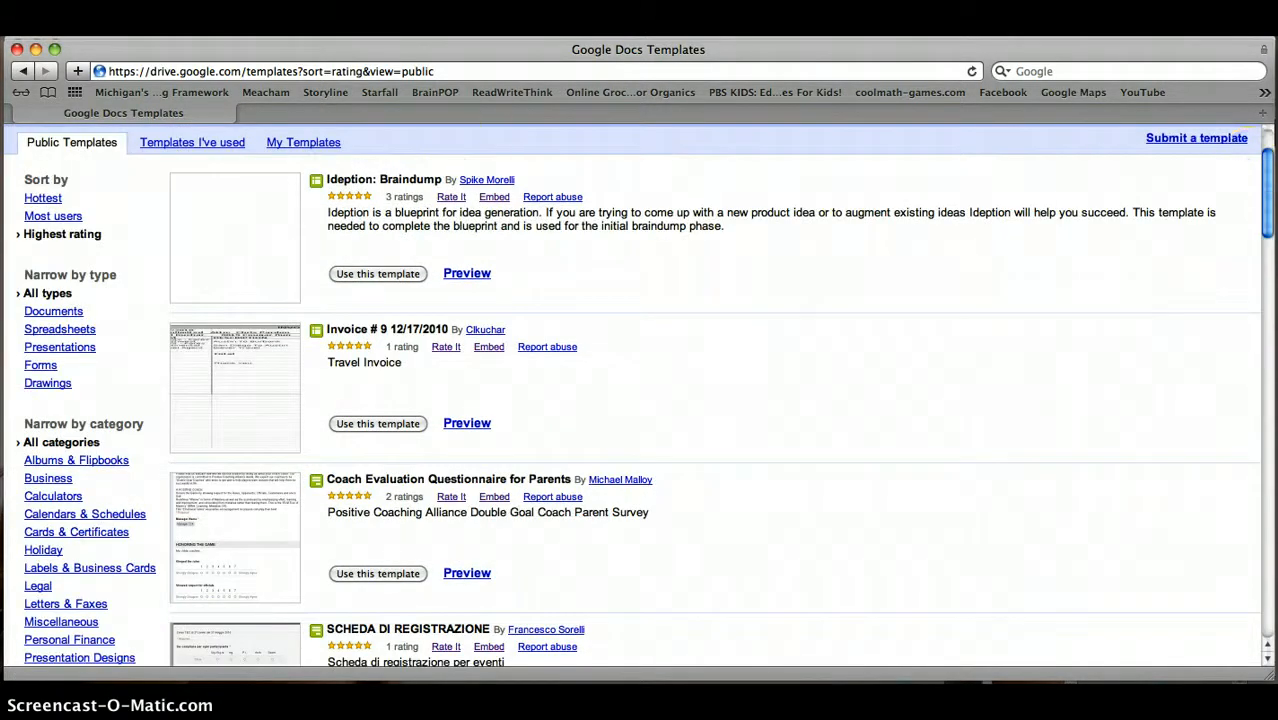
scroll(1268, 168, "up", 2)
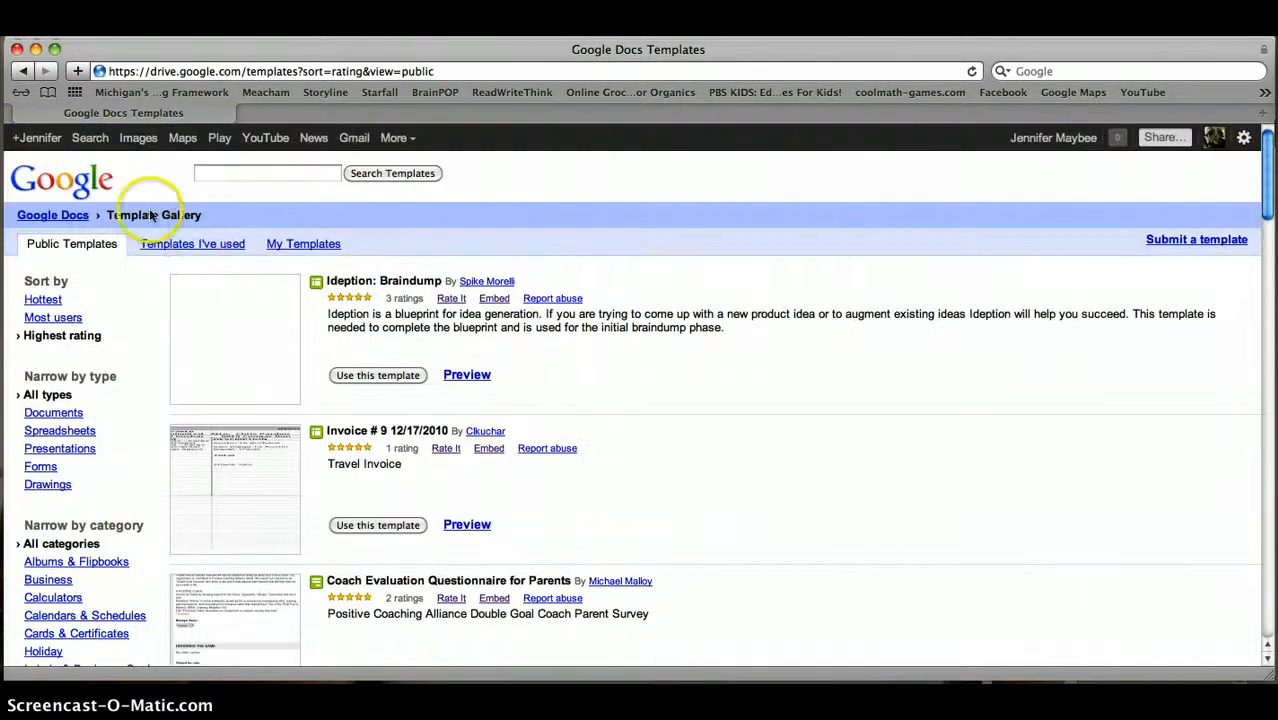
Search the template gallery for 'Lesson plans' and browse the matching results
left_click(224, 182)
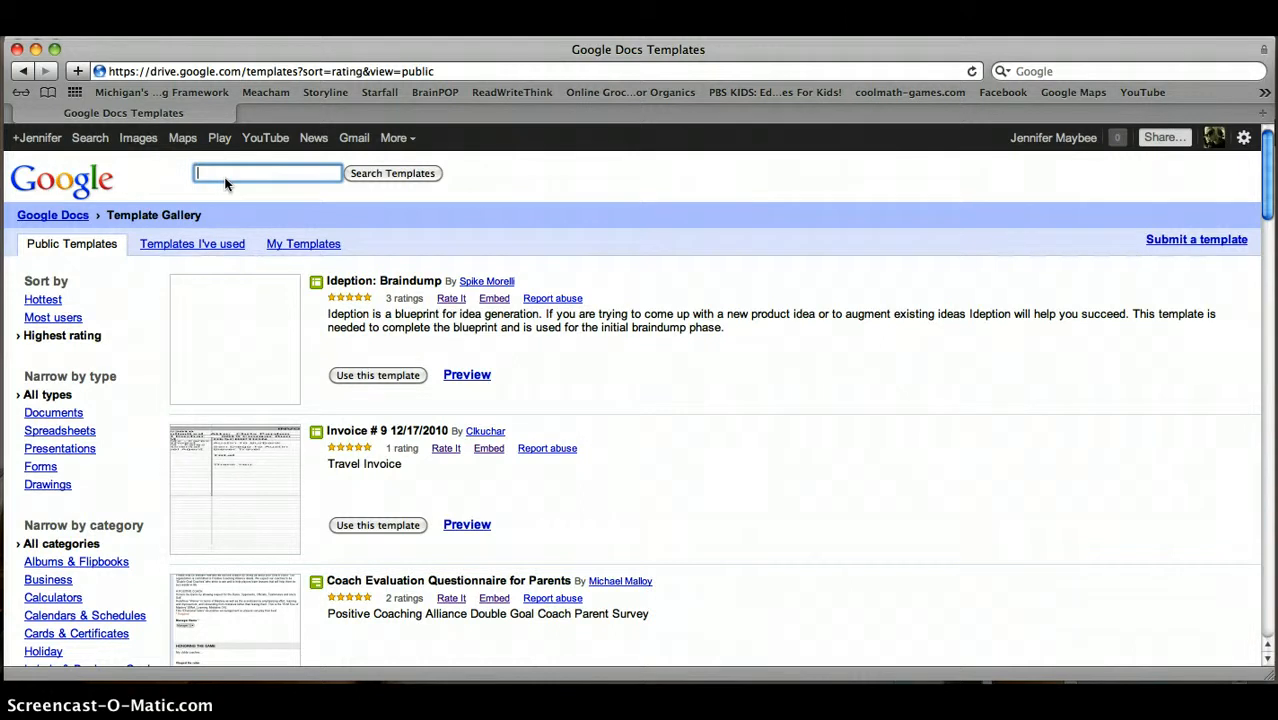
type("Lesson plans")
left_click(378, 174)
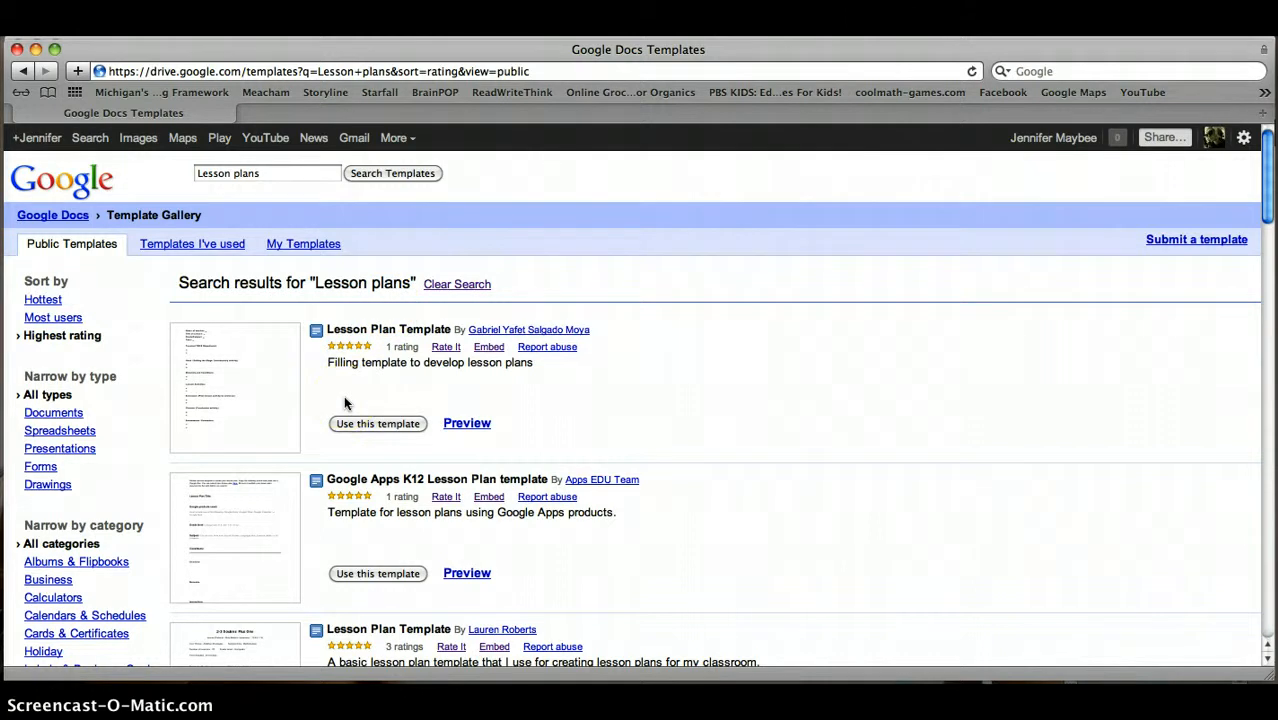
scroll(343, 403, "down", 5)
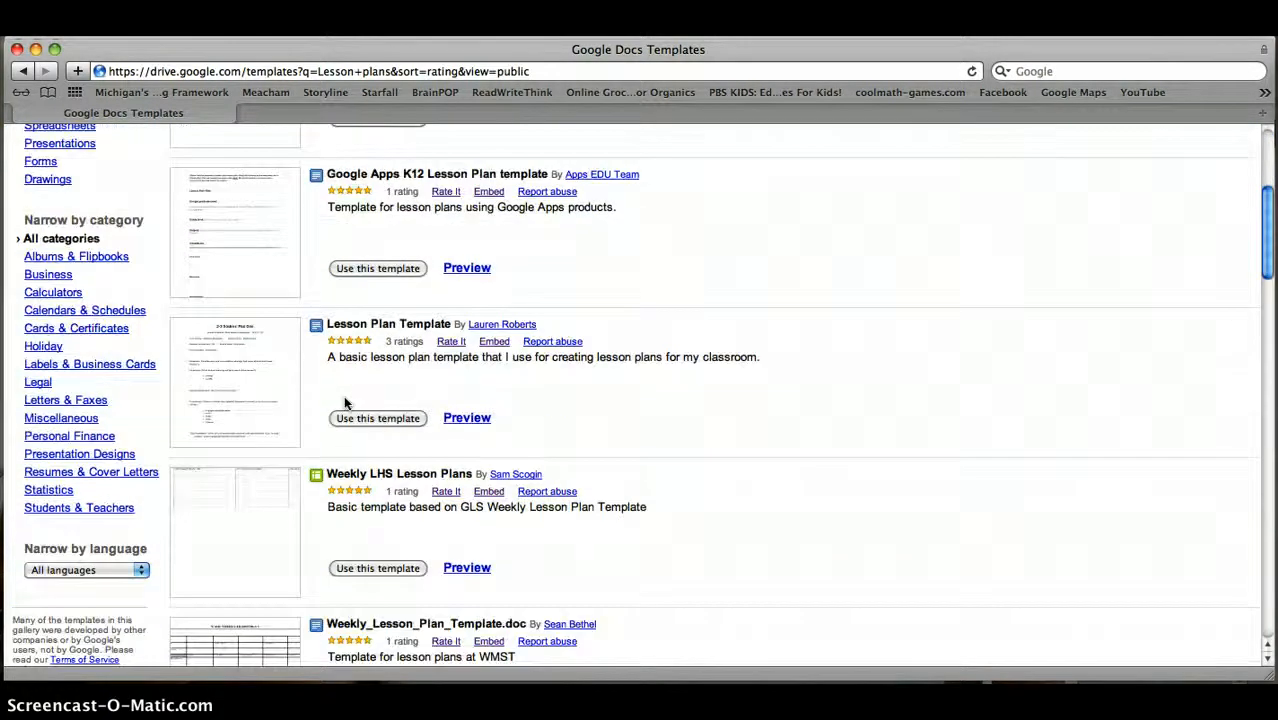
scroll(345, 402, "down", 10)
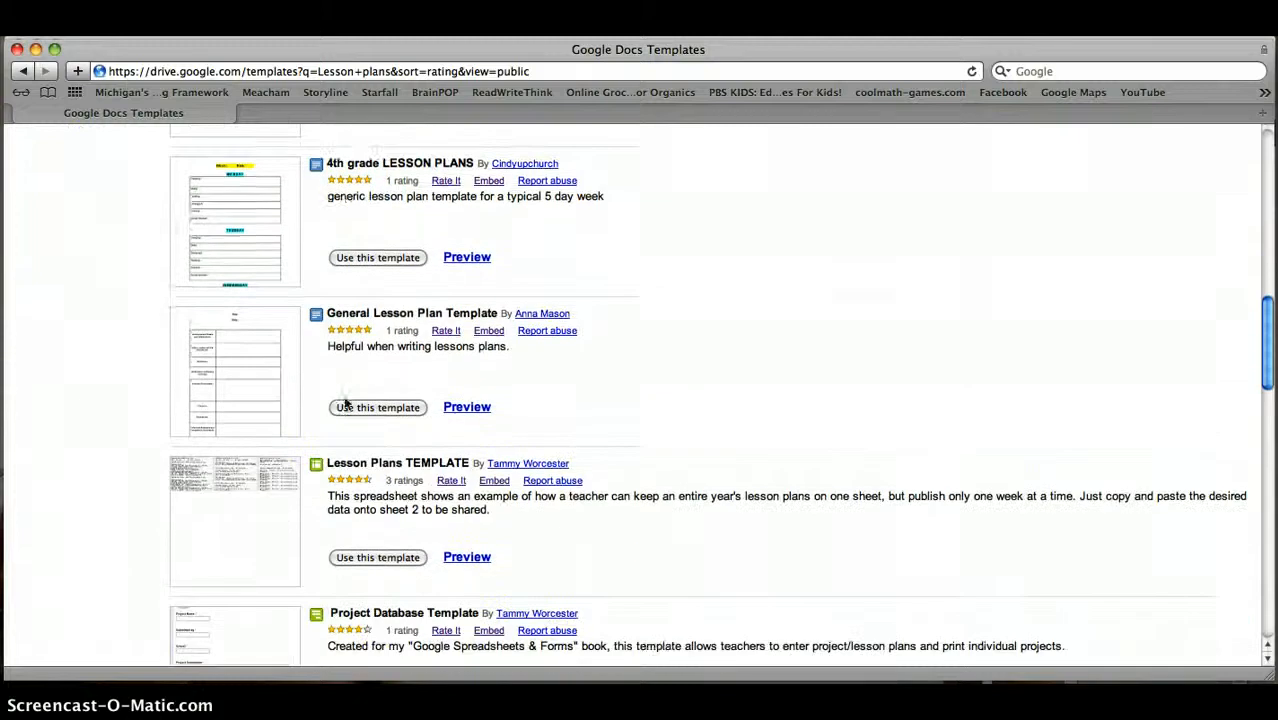
scroll(345, 402, "up", 2)
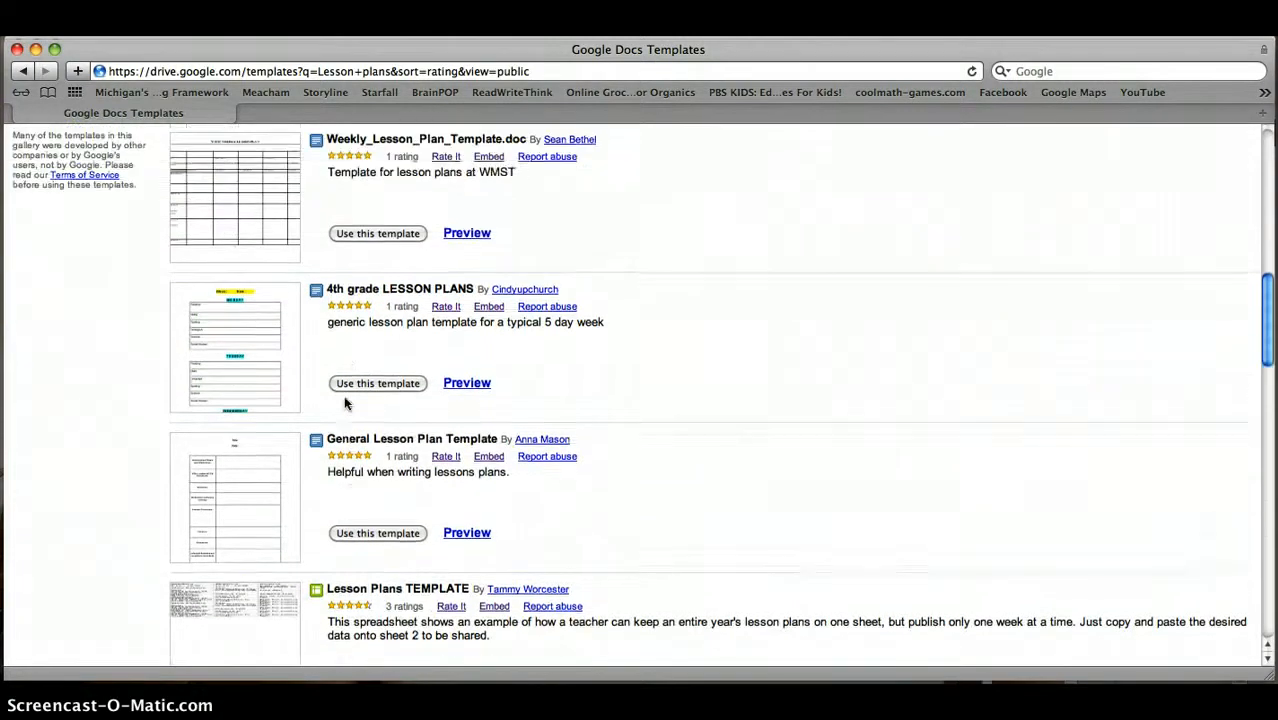
scroll(345, 402, "up", 7)
scroll(345, 402, "down", 2)
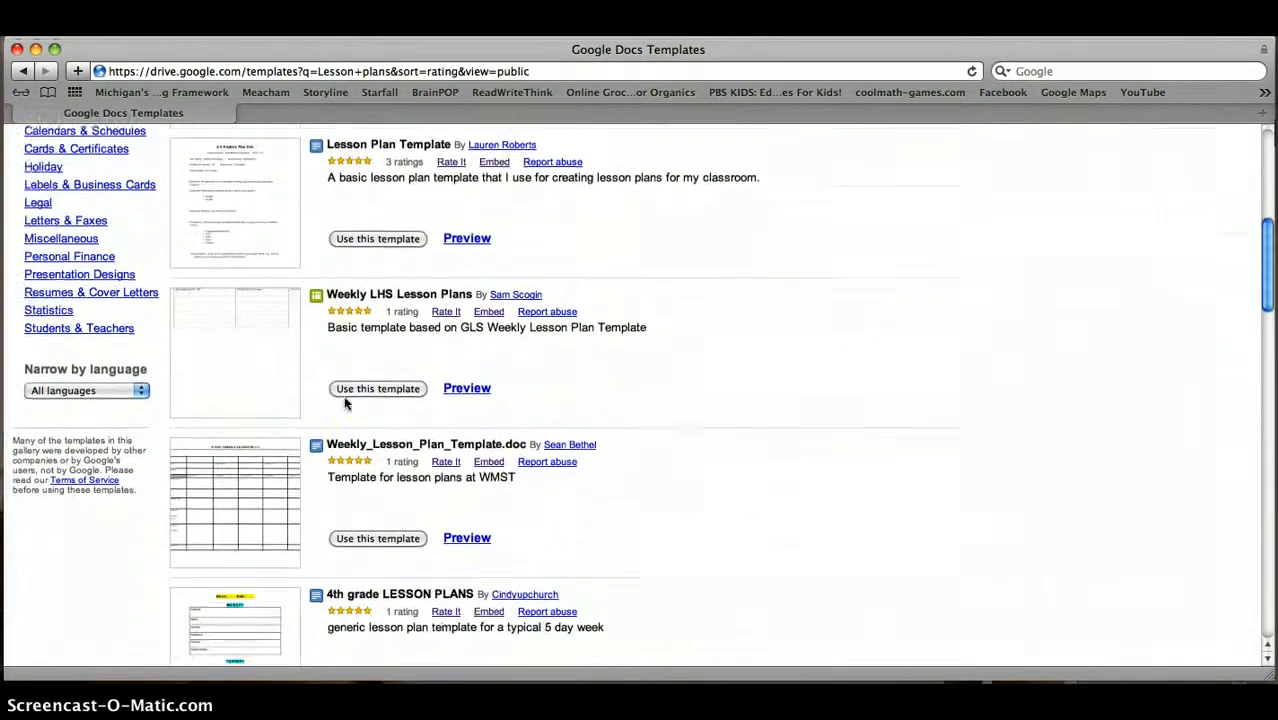
scroll(345, 402, "down", 3)
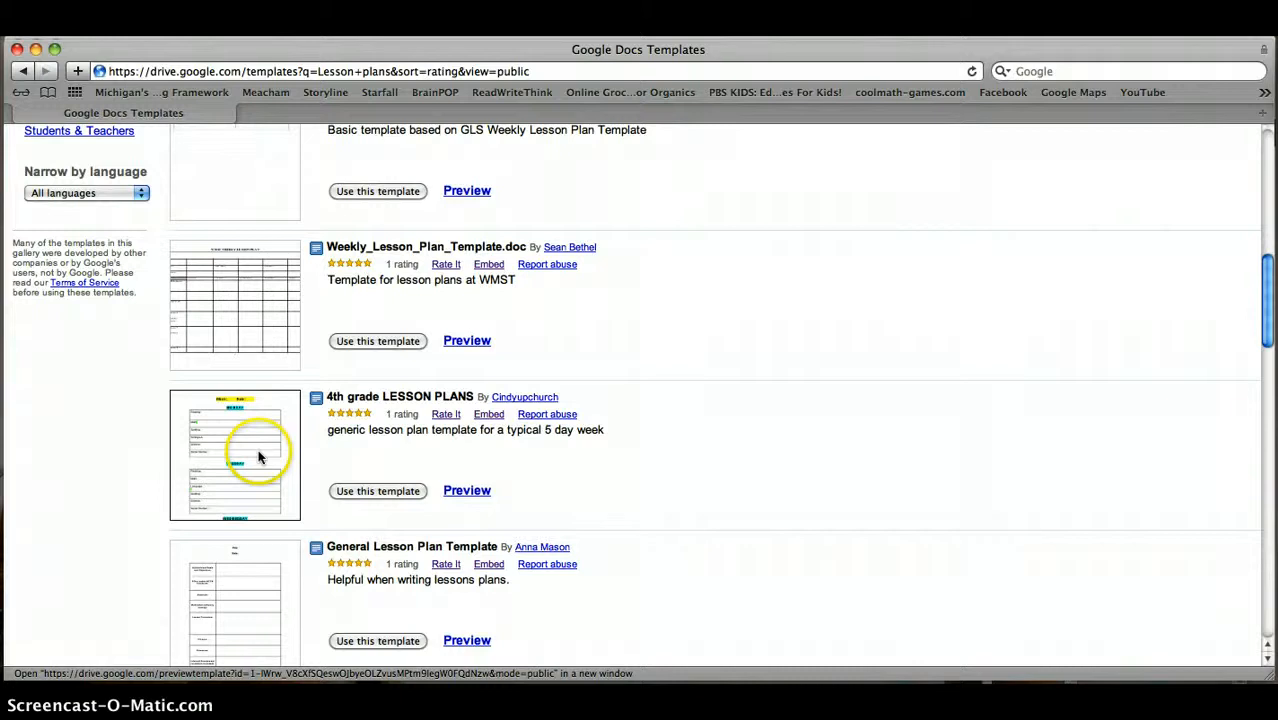
Preview the 4th grade LESSON PLANS template and make an editable copy with Use this template
left_click(258, 457)
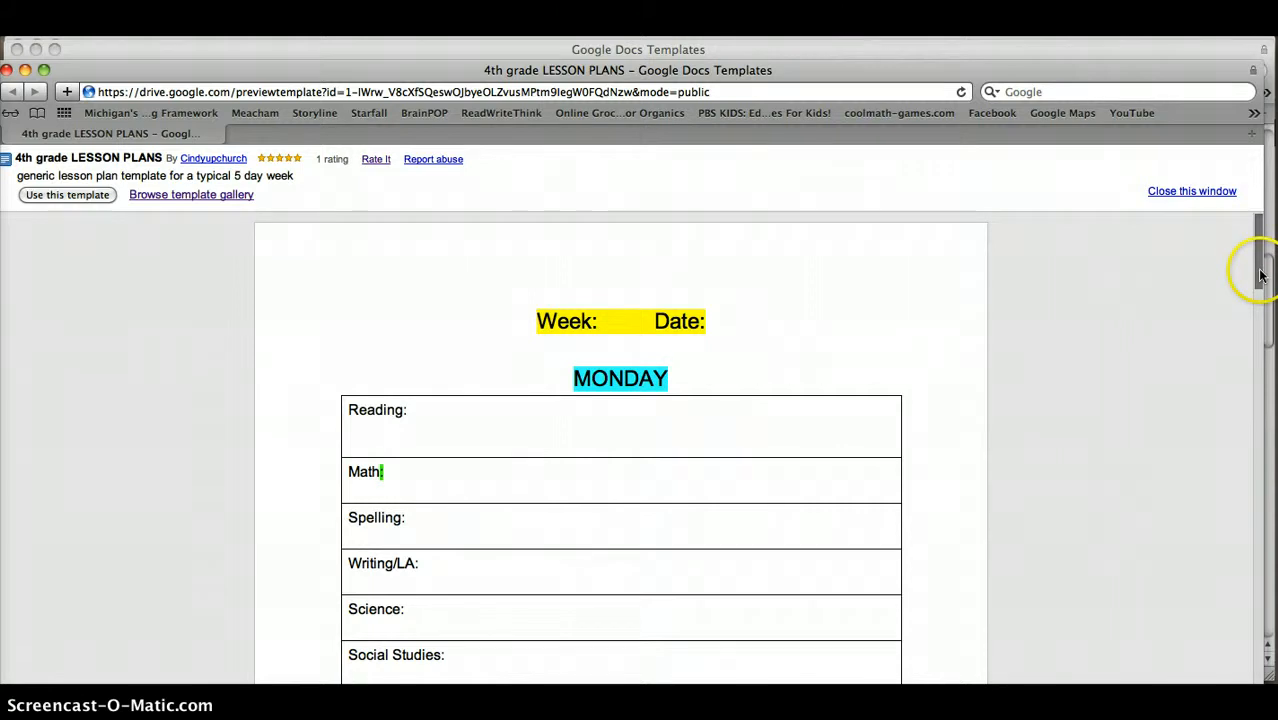
left_click_drag(1262, 275, 1182, 288)
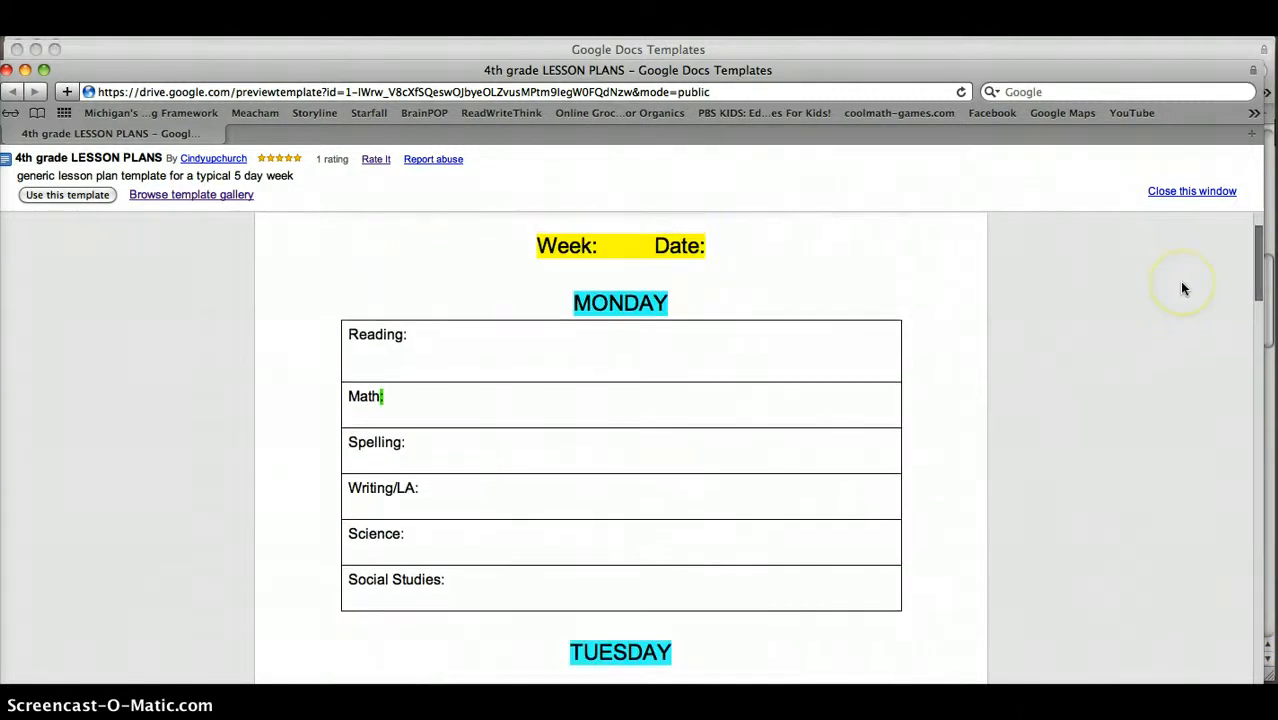
triple_click(628, 252)
left_click(628, 252)
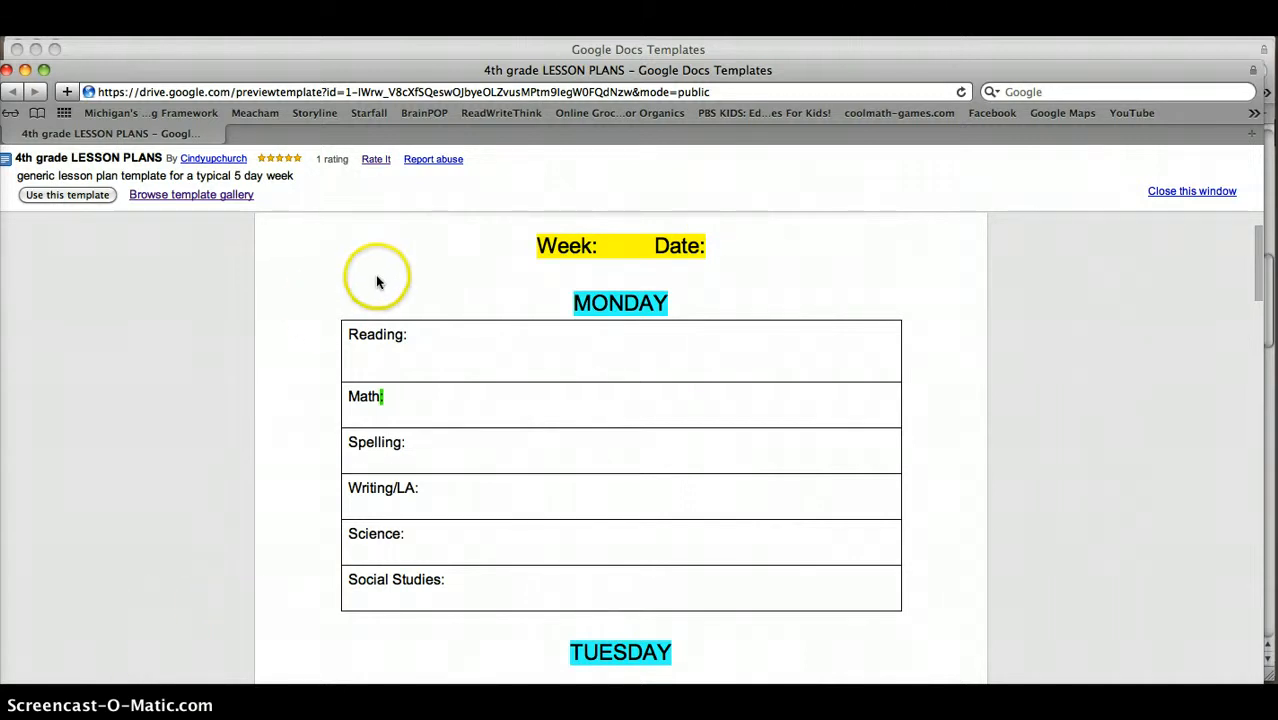
left_click(76, 198)
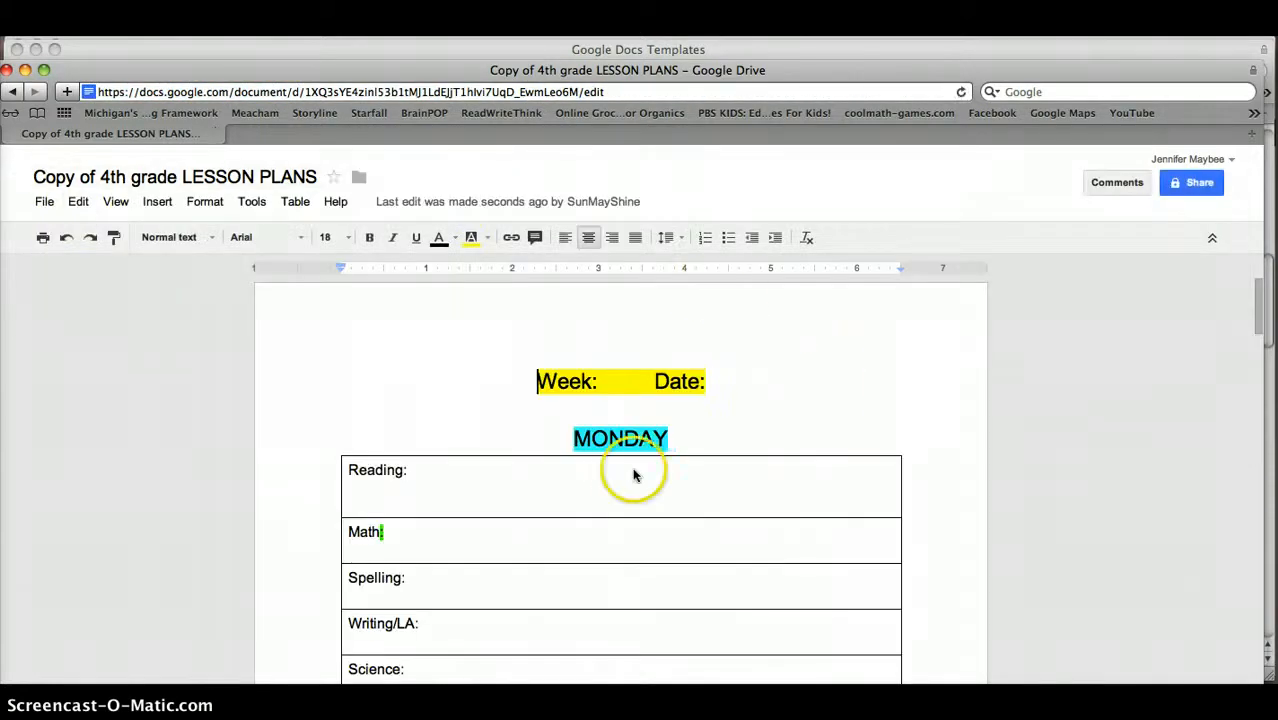
Type 'Week of December 10th' after Week: and correct the December misspelling
left_click(621, 388)
type("Week of Dece")
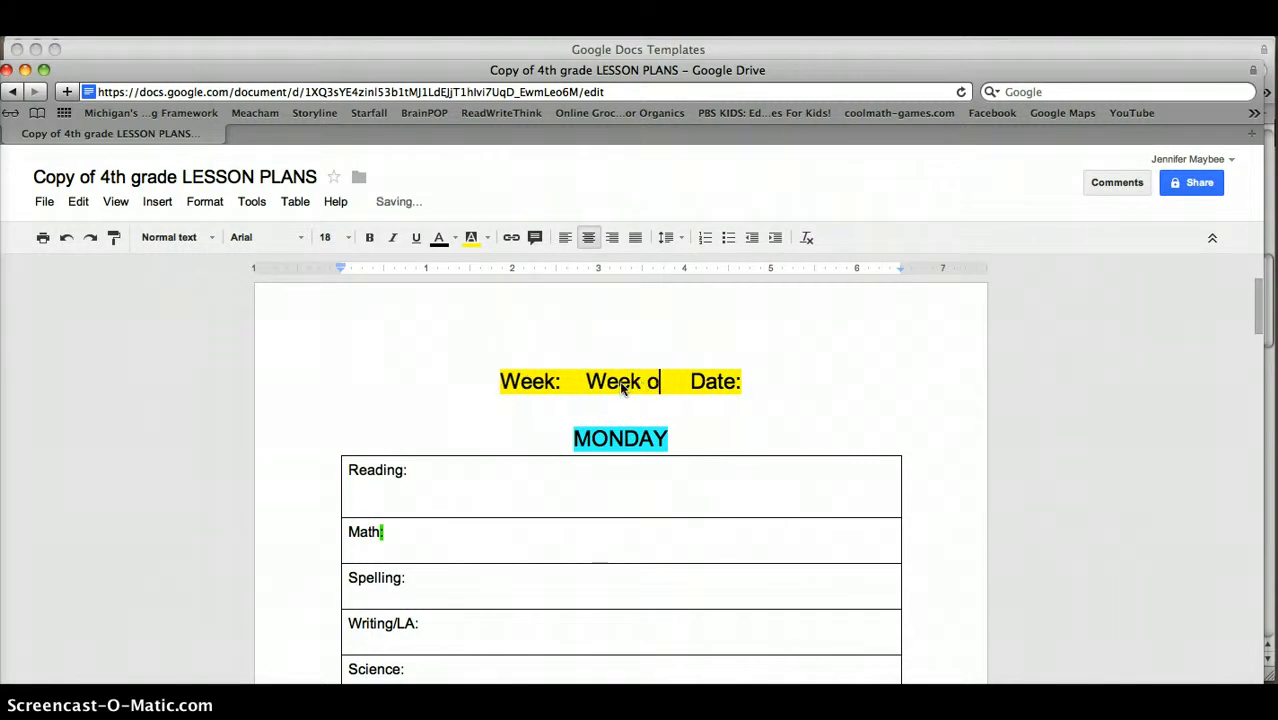
type("mebt")
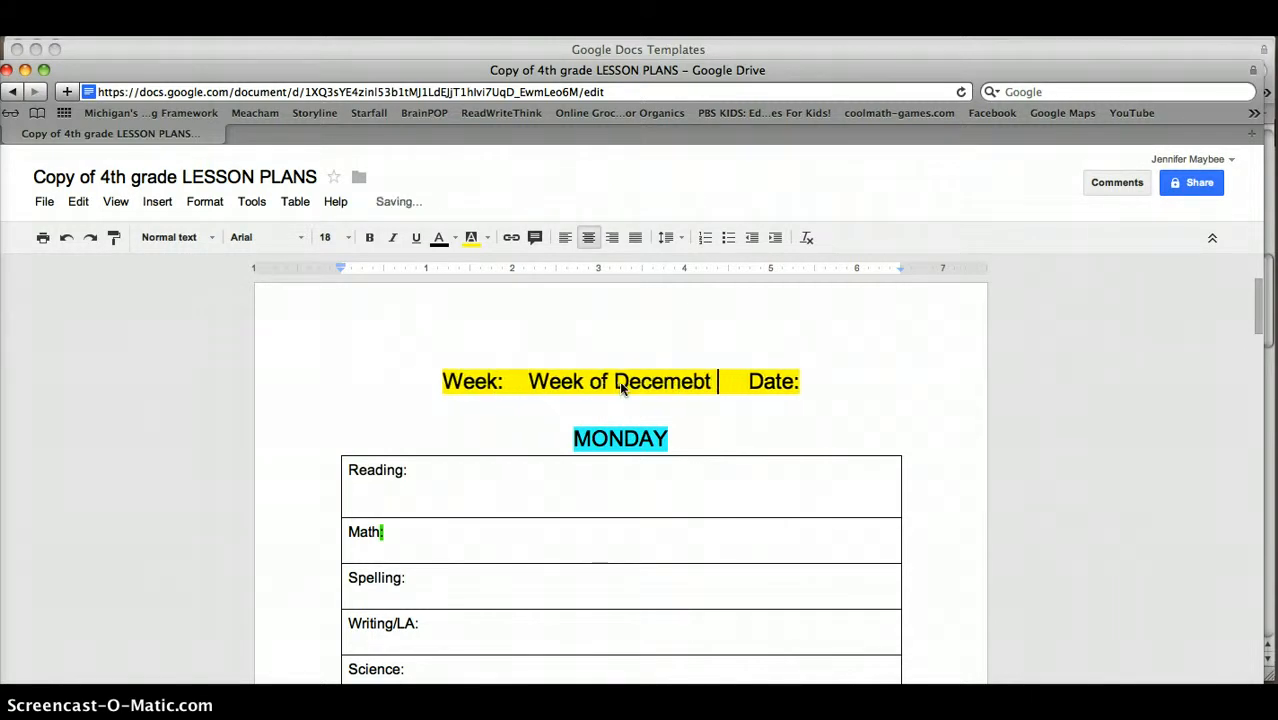
key("BackSpace")
key("BackSpace")
key("BackSpace")
type("r 10th")
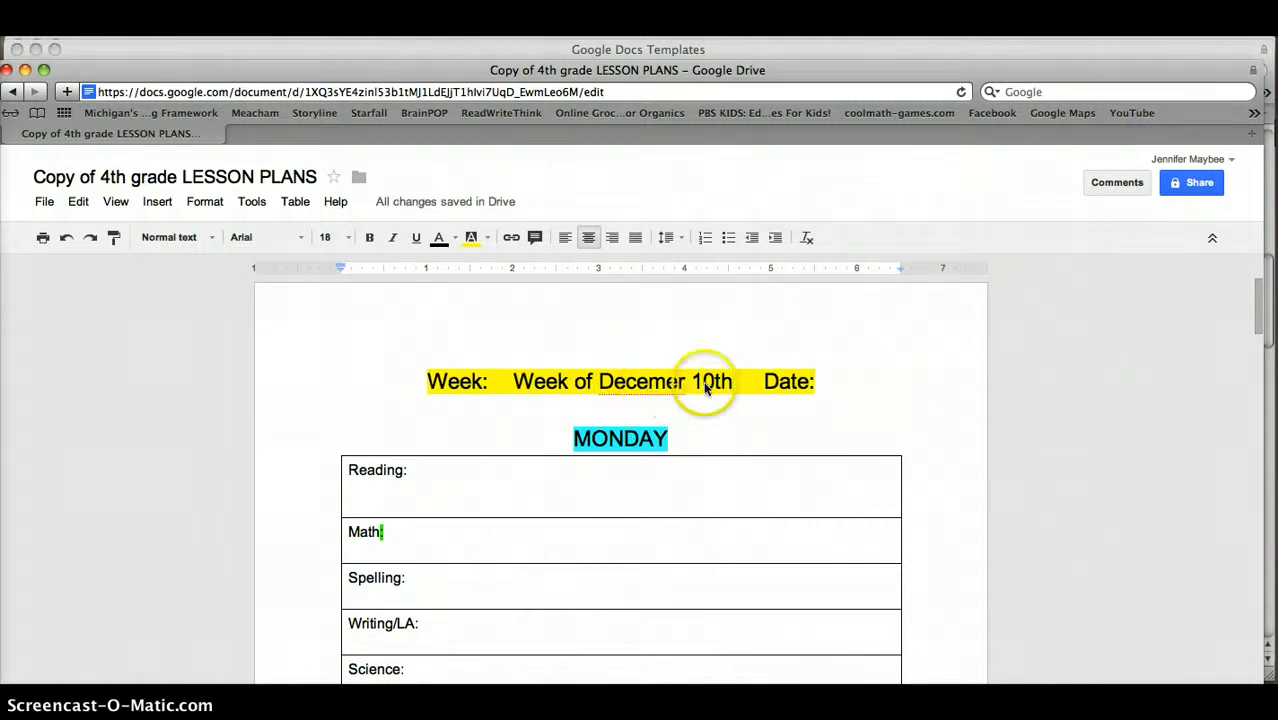
right_click(649, 388)
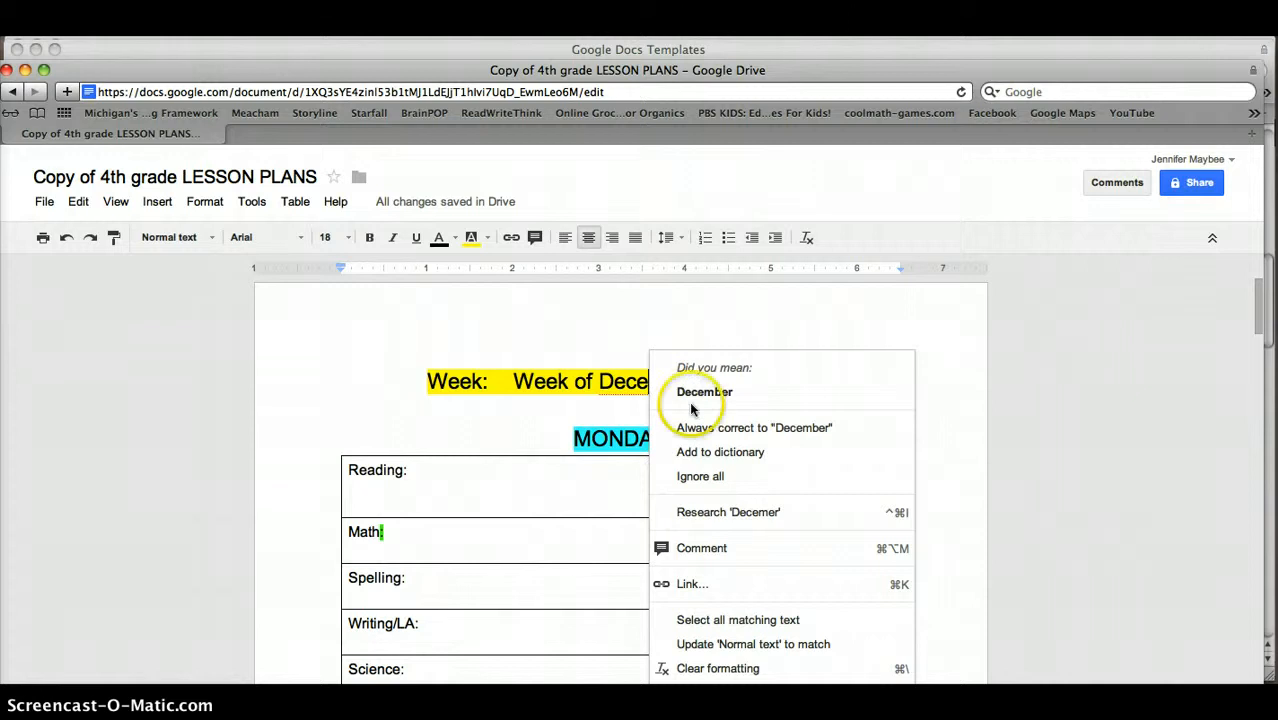
left_click(683, 389)
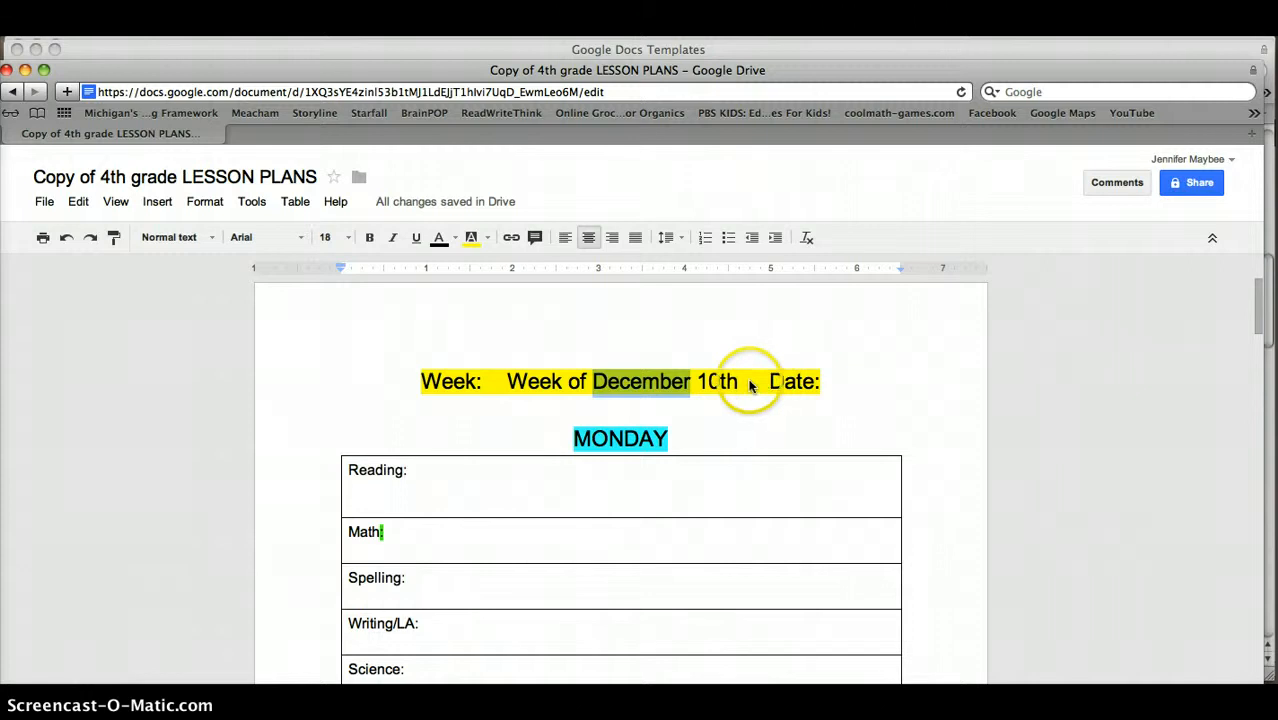
Delete the 'Week of December 10th' text so the header reads 'Week: Date:'
left_click_drag(743, 383, 503, 385)
type("2")
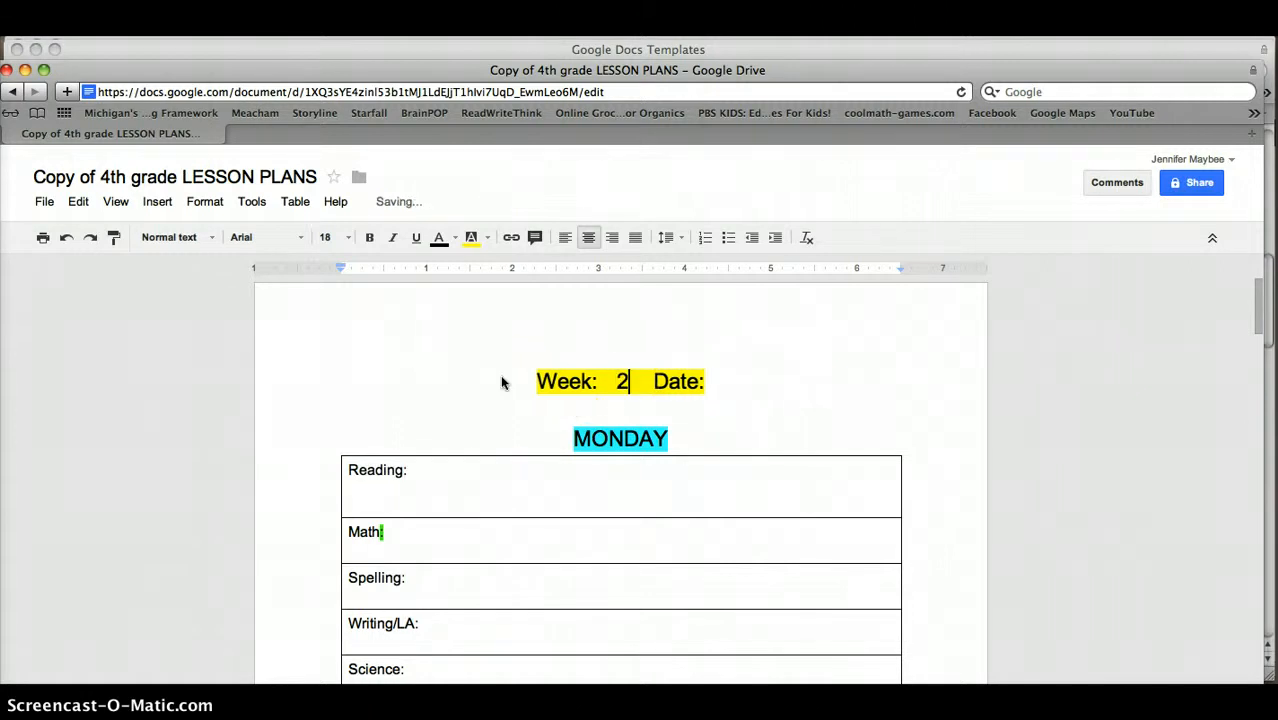
key("BackSpace")
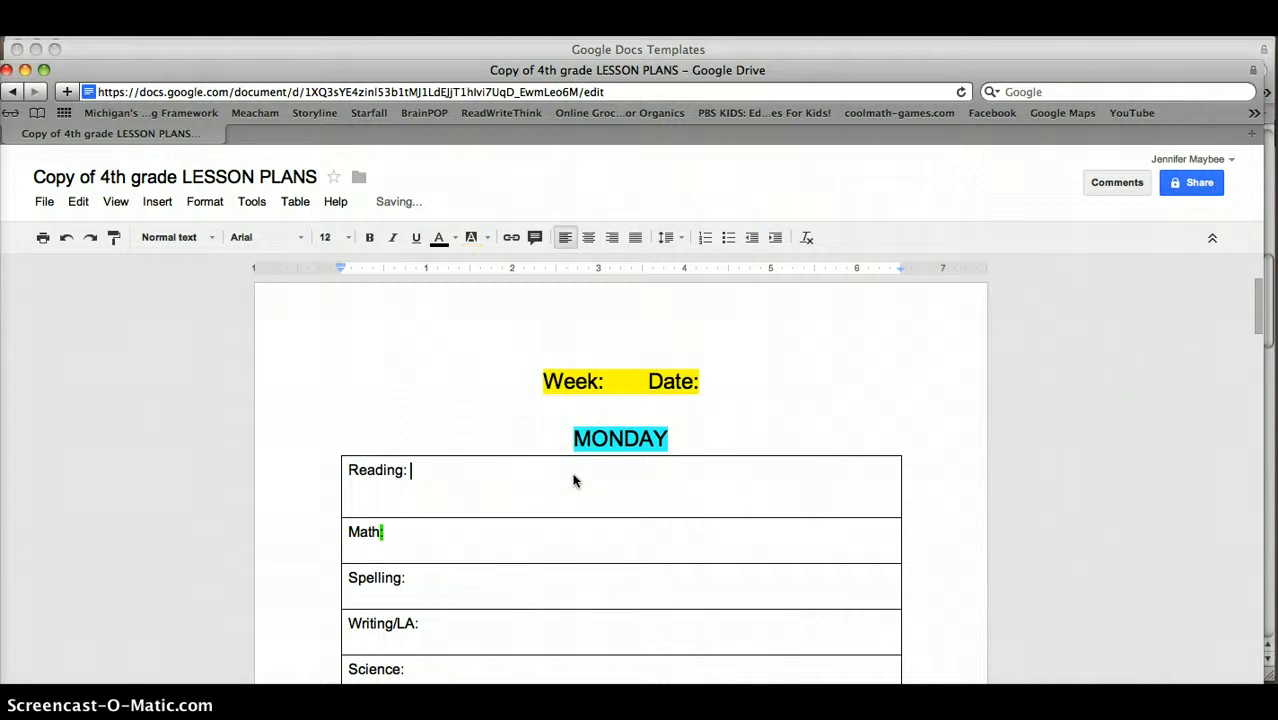
Enter 'Read book to self.' in Monday's Reading cell and scroll through the other days
type("lksjdfsja")
key("BackSpace")
key("BackSpace")
key("BackSpace")
key("BackSpace")
key("BackSpace")
key("BackSpace")
key("BackSpace")
key("BackSpace")
key("BackSpace")
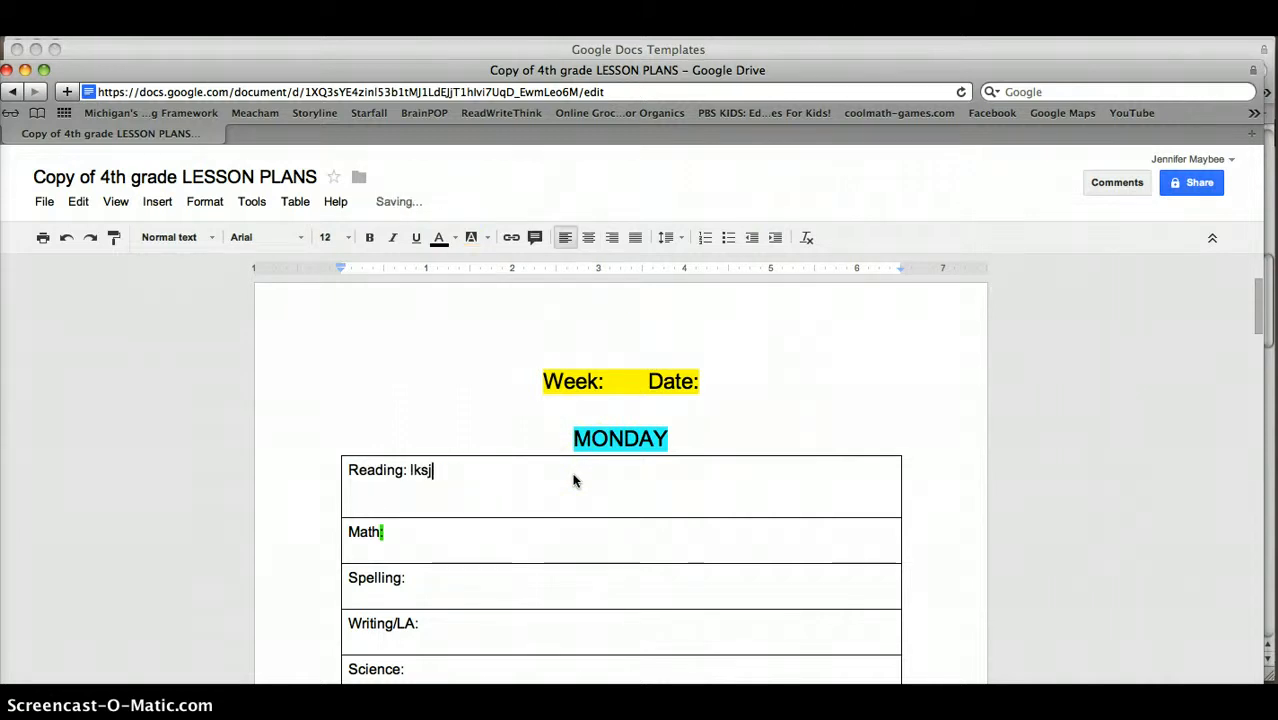
type("Read ")
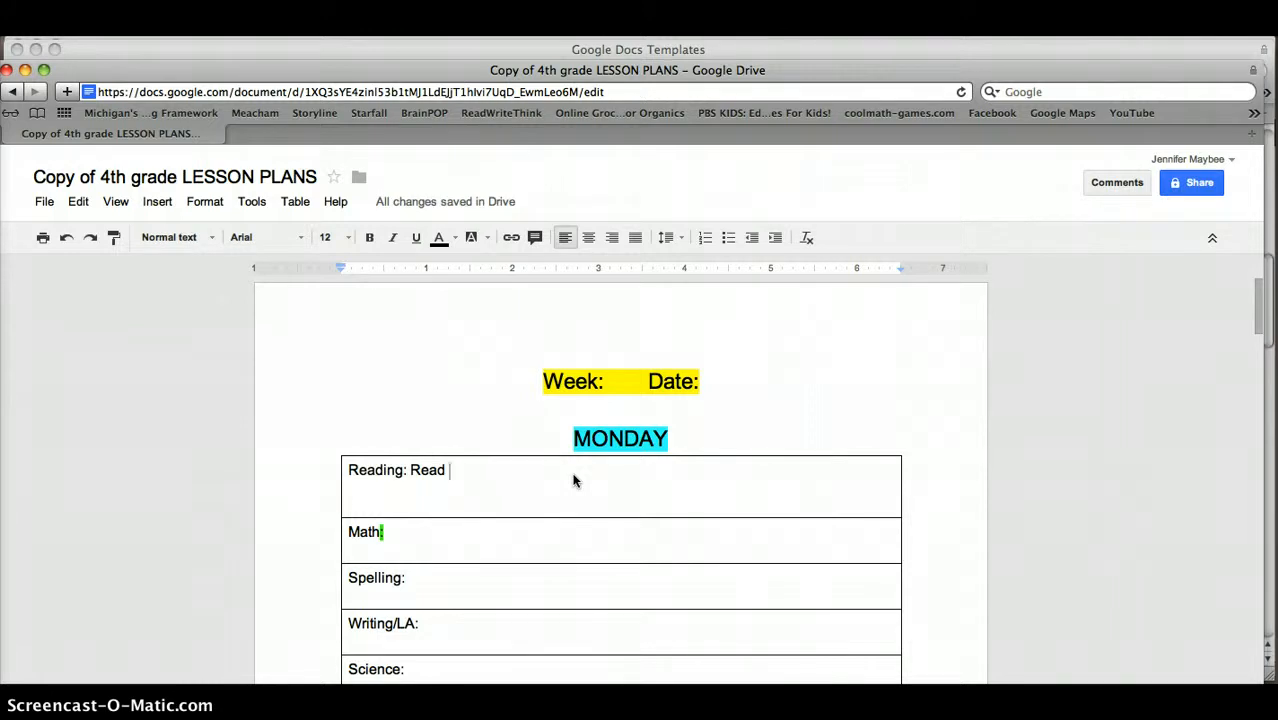
type("book to self")
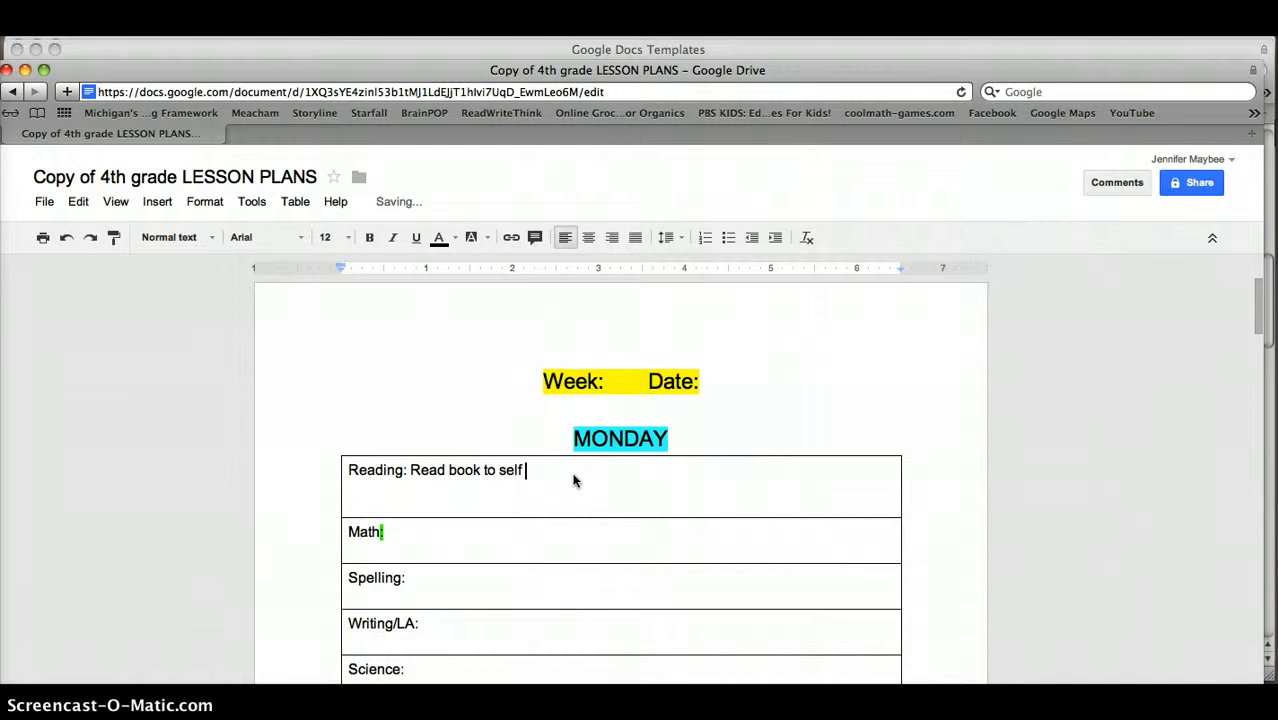
key("BackSpace")
type(".")
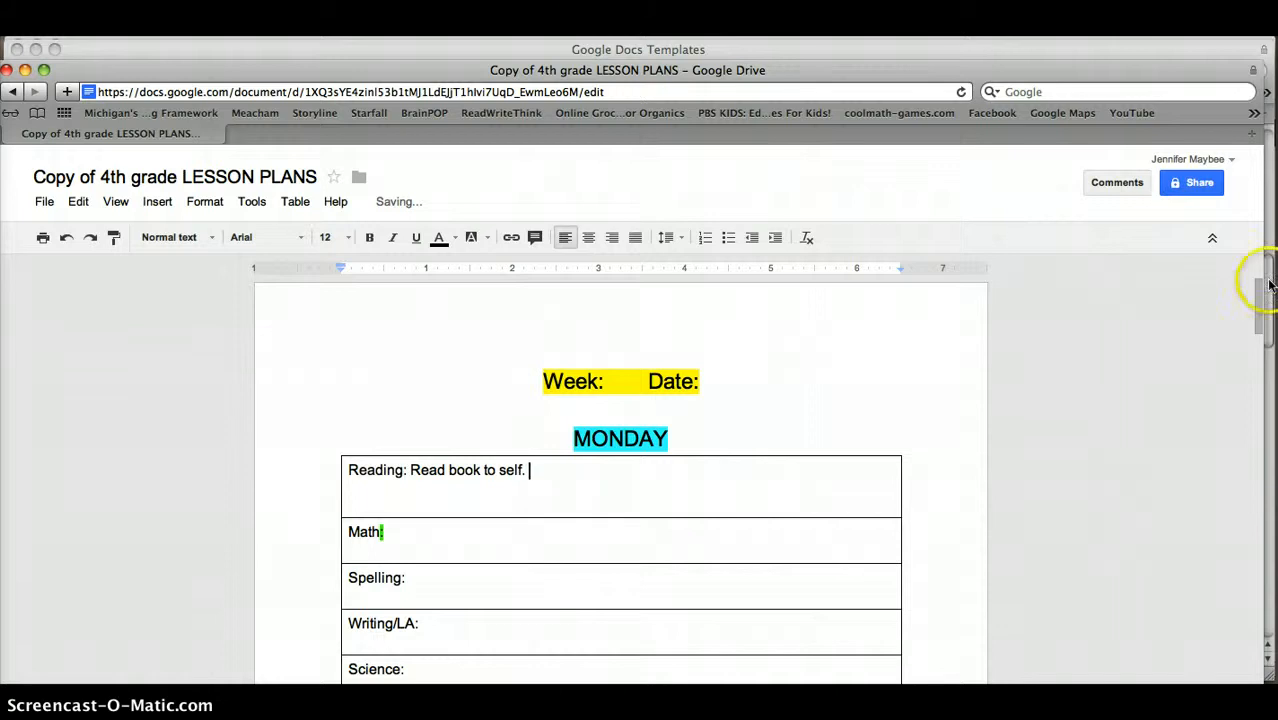
left_click_drag(1265, 300, 1211, 300)
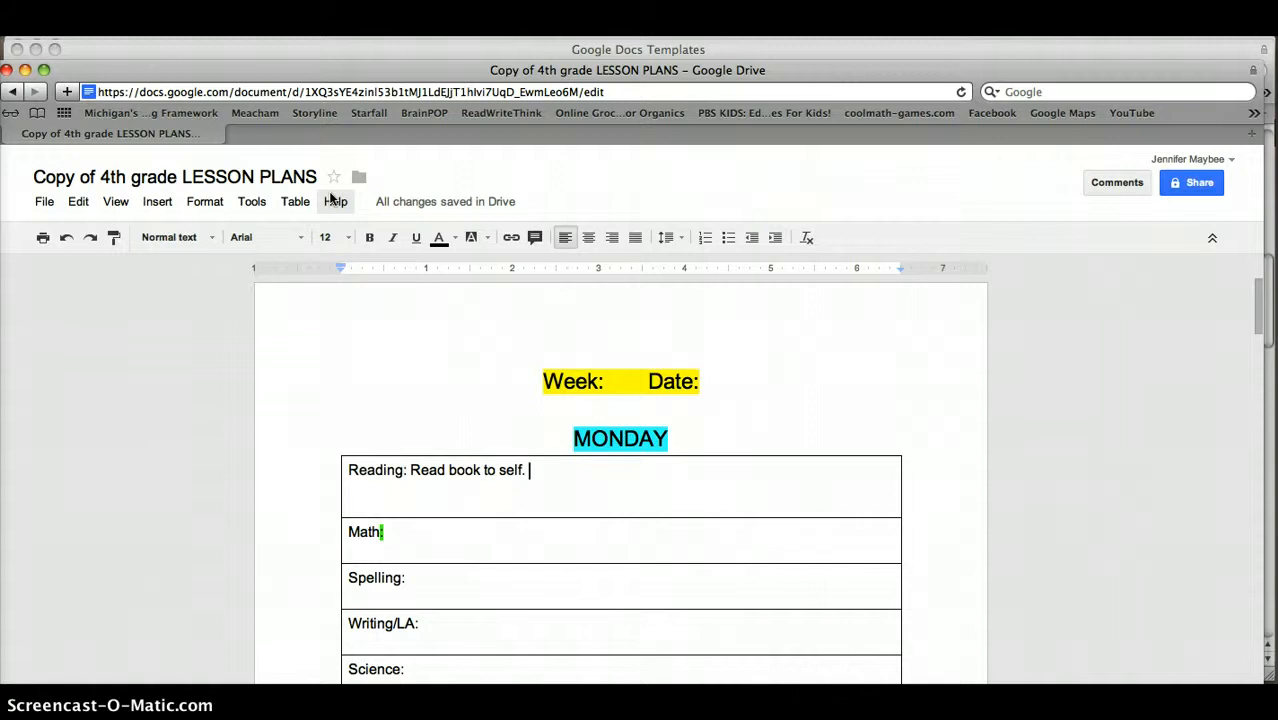
left_click(1054, 365)
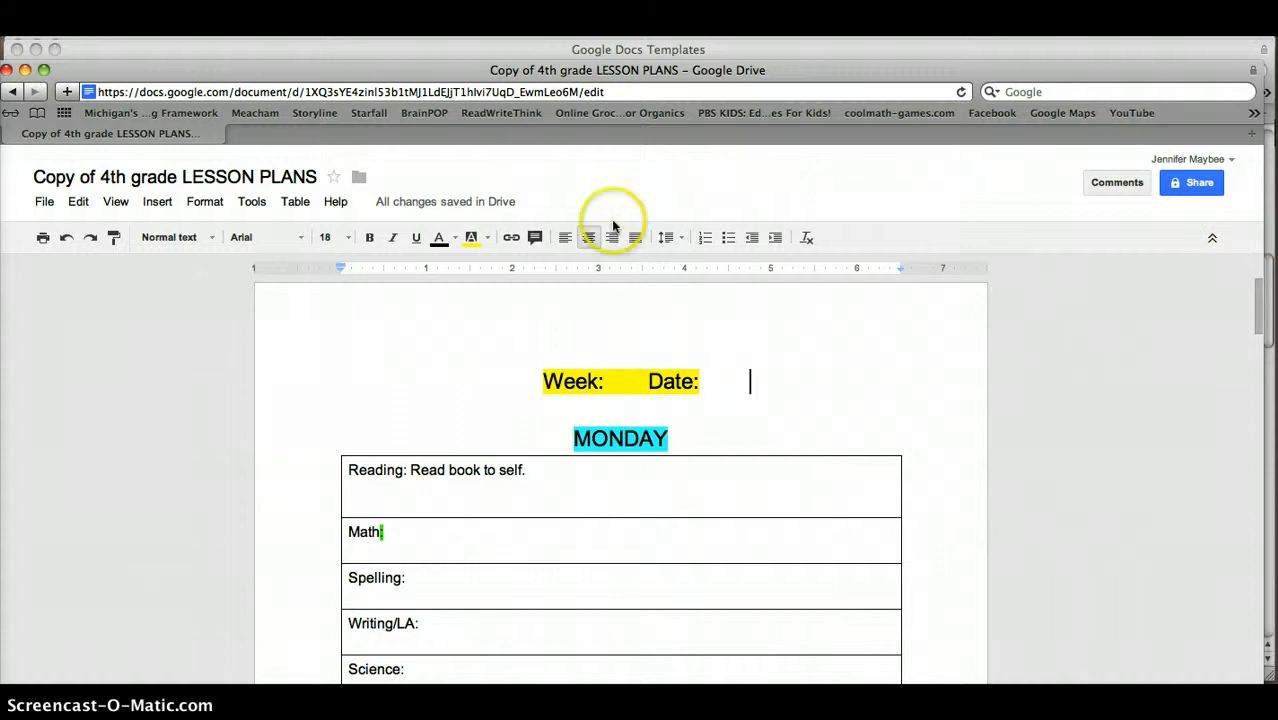
left_click(42, 205)
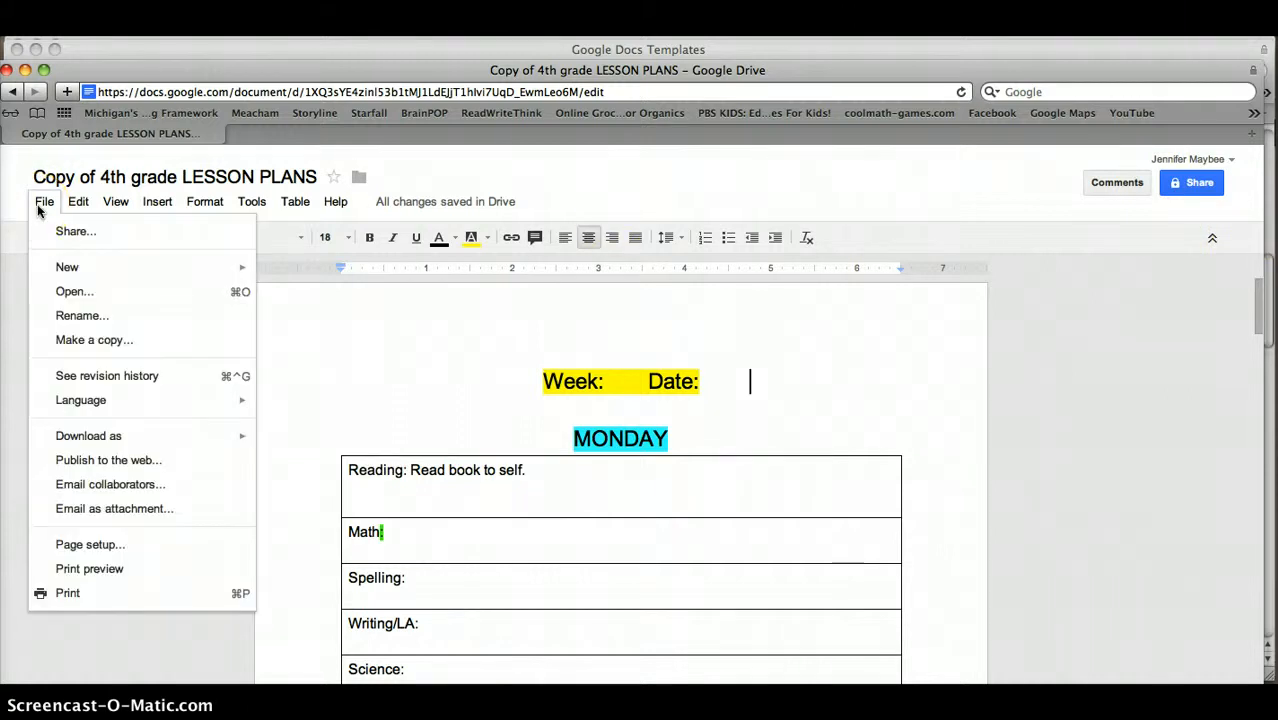
mouse_move(48, 445)
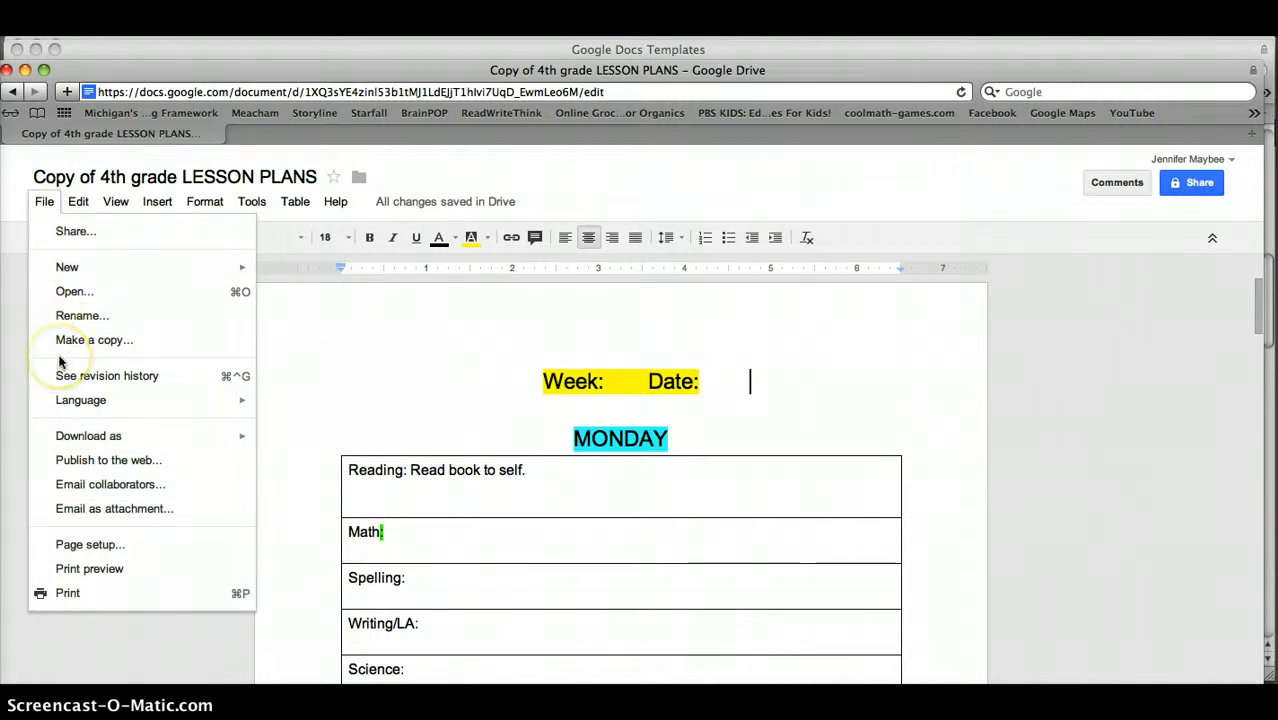
left_click(1168, 237)
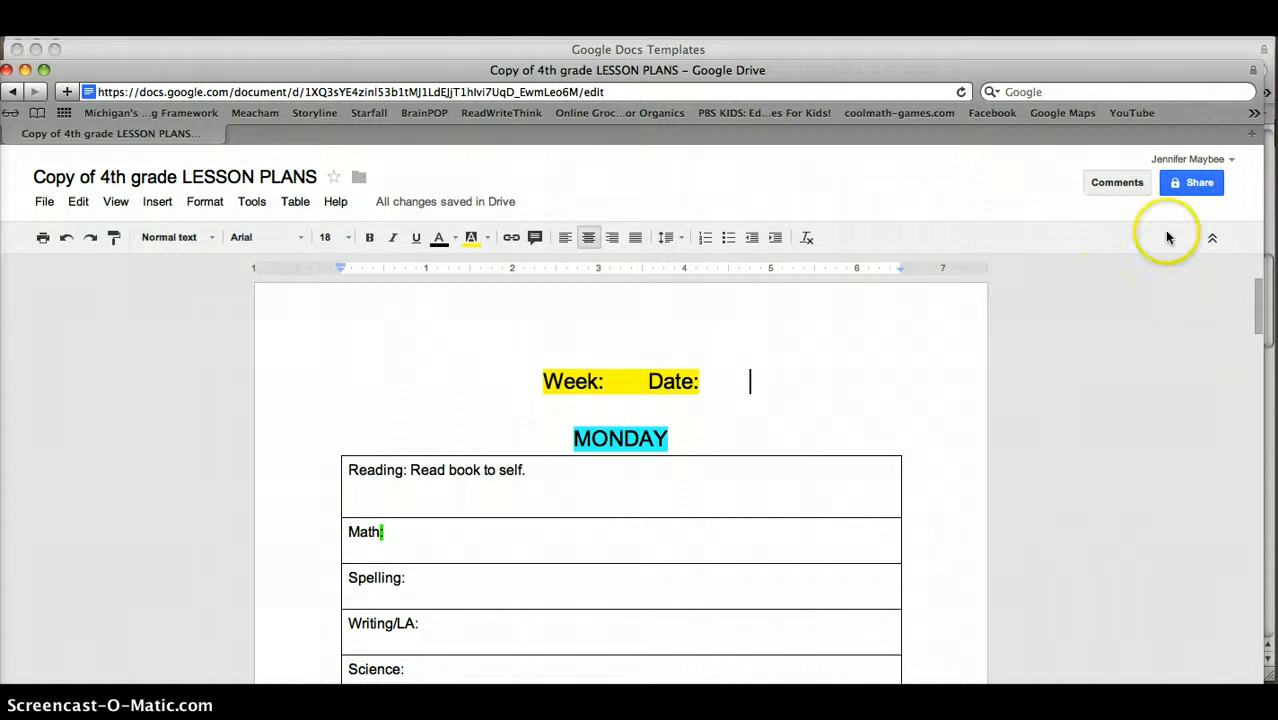
Open the Share settings and view the visibility options, cancelling so the document stays Private
left_click(1192, 184)
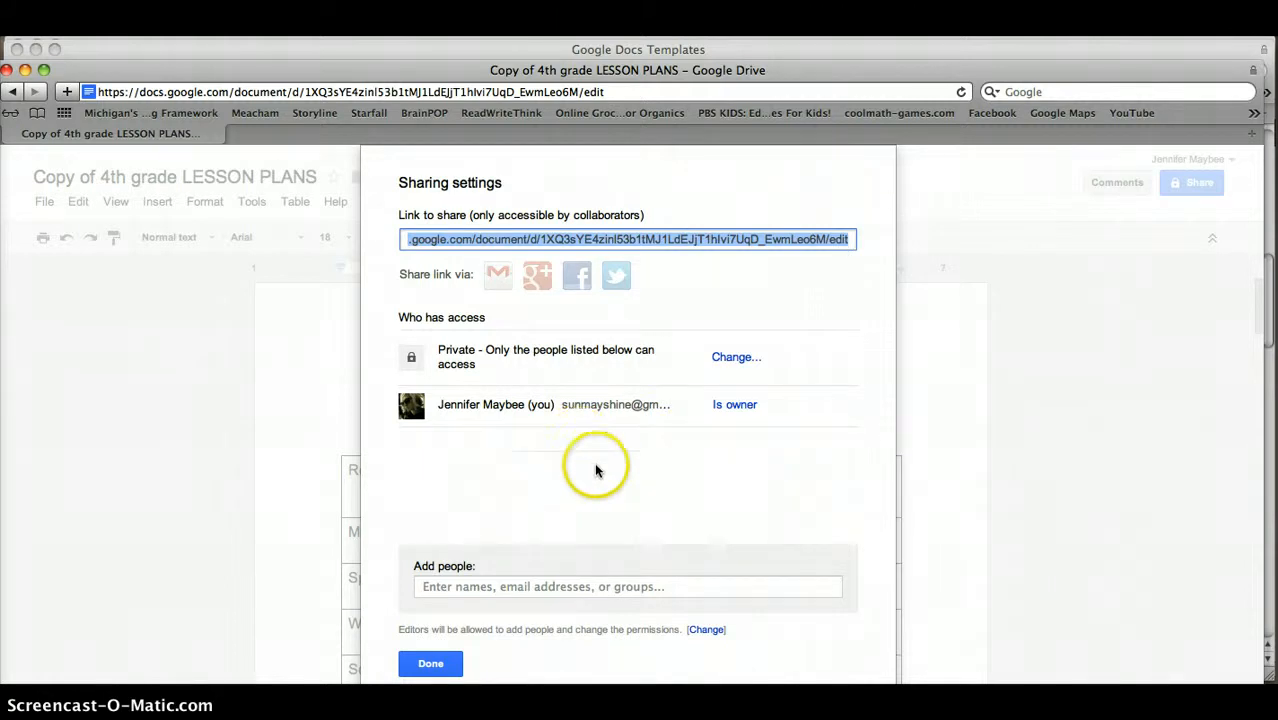
left_click(736, 357)
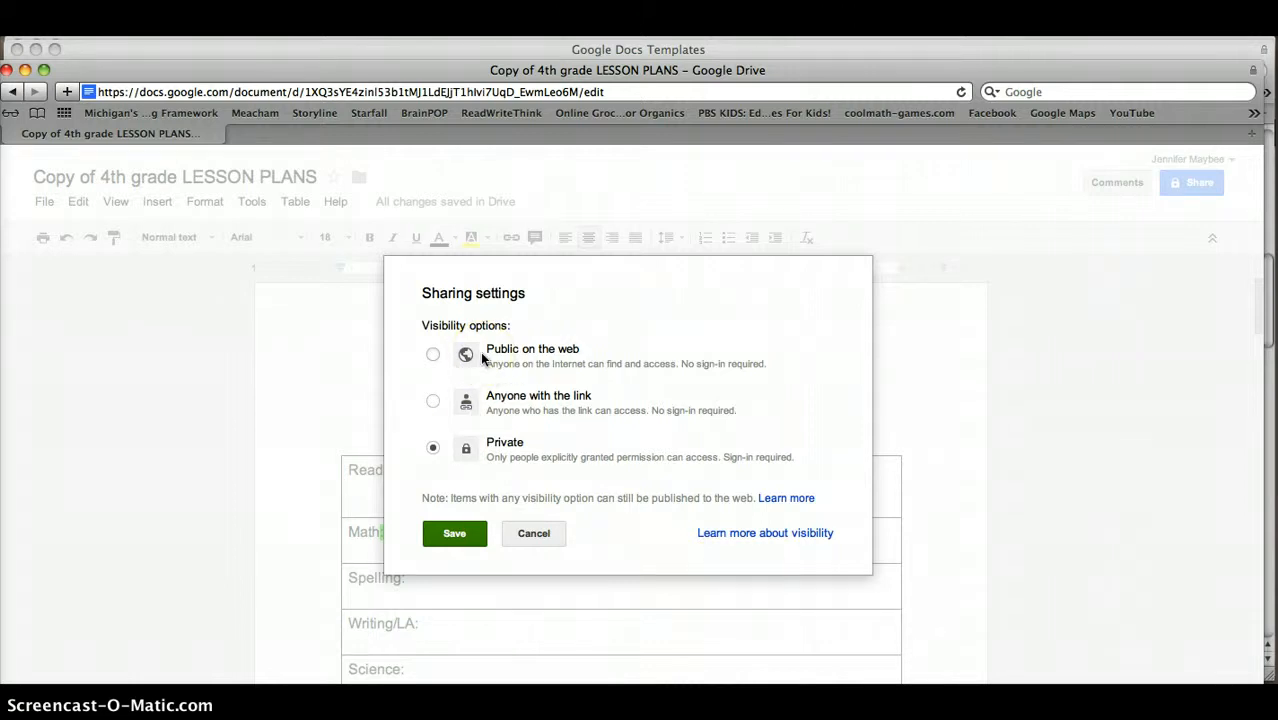
left_click(531, 538)
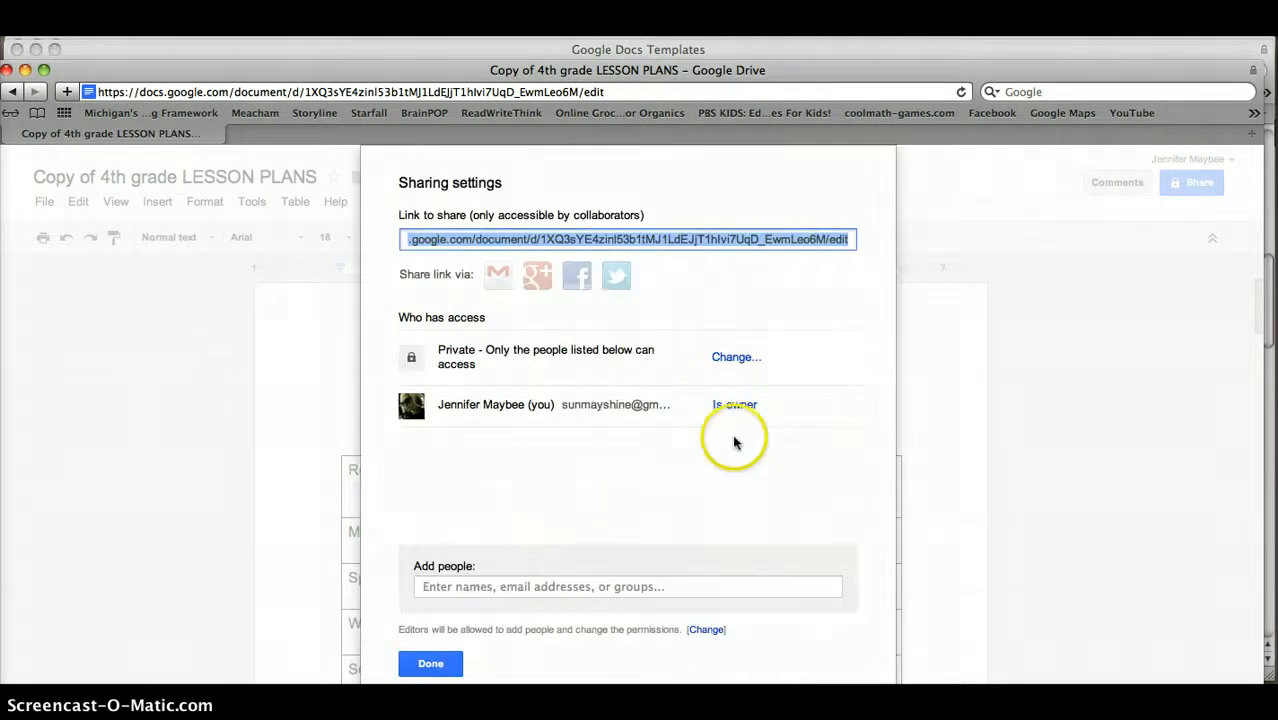
left_click(523, 596)
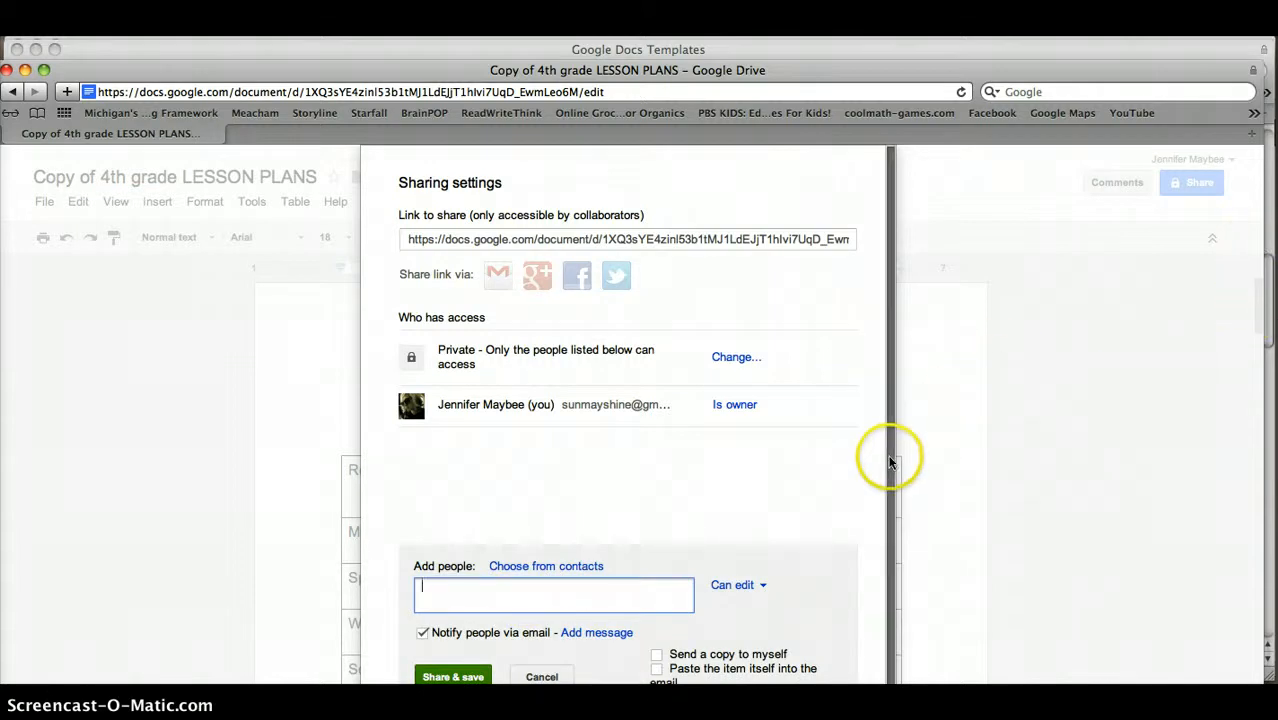
left_click_drag(891, 463, 1040, 376)
left_click_drag(808, 484, 817, 355)
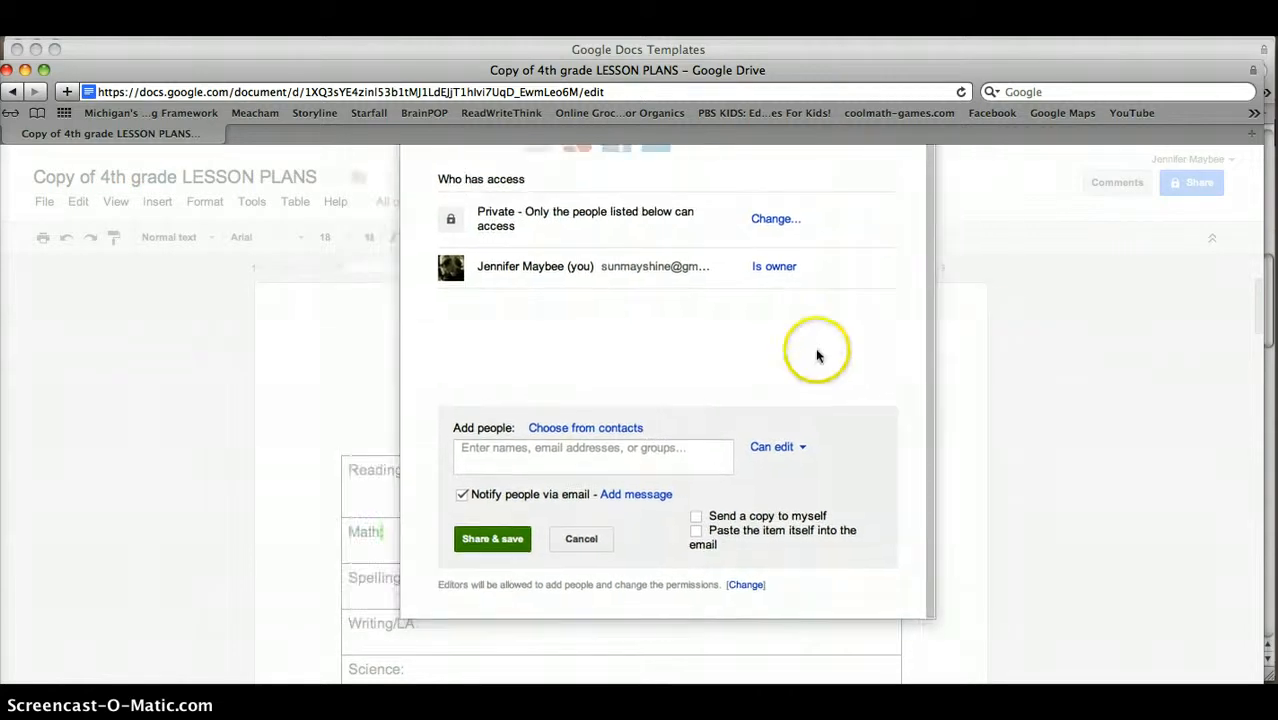
left_click(791, 451)
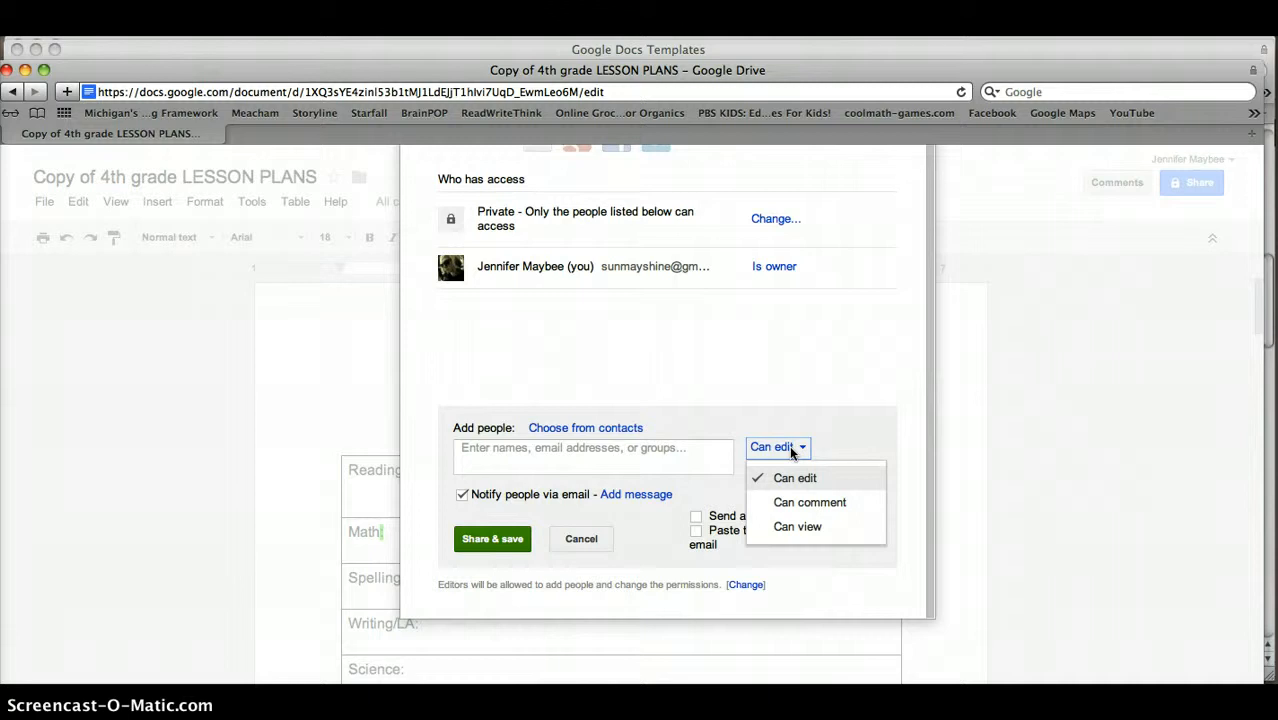
left_click(714, 413)
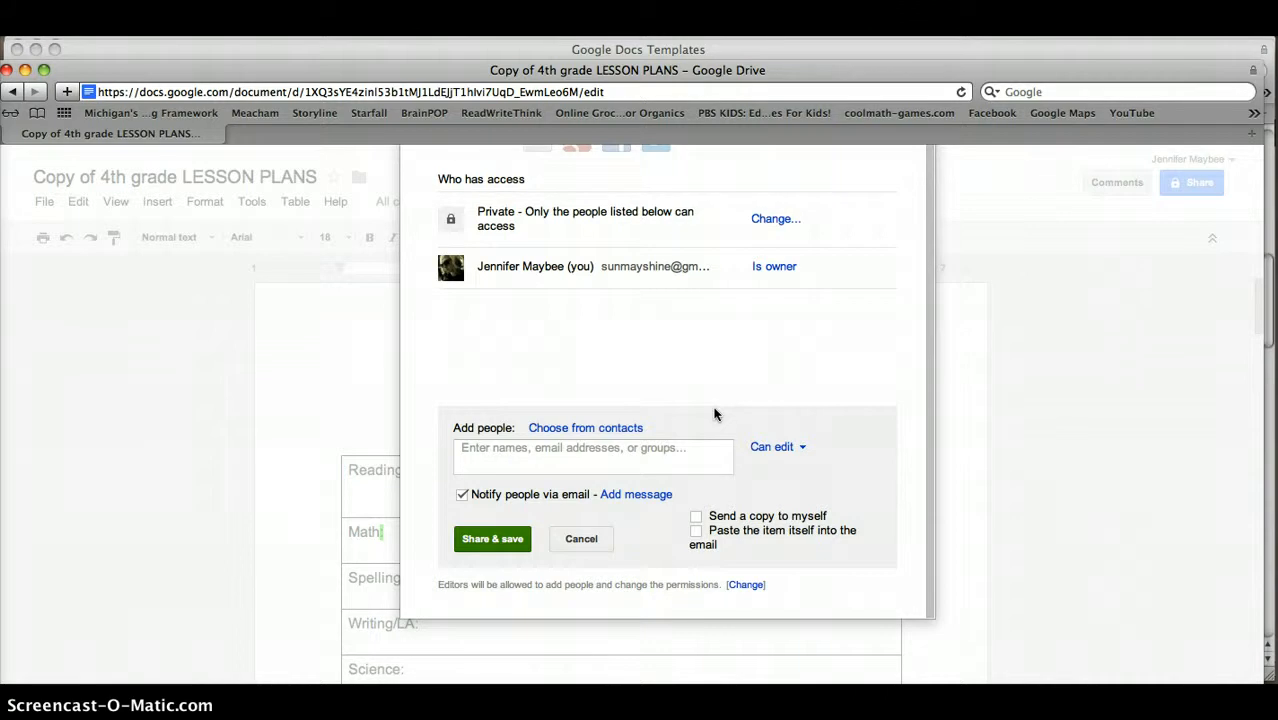
left_click(806, 451)
left_click(806, 451)
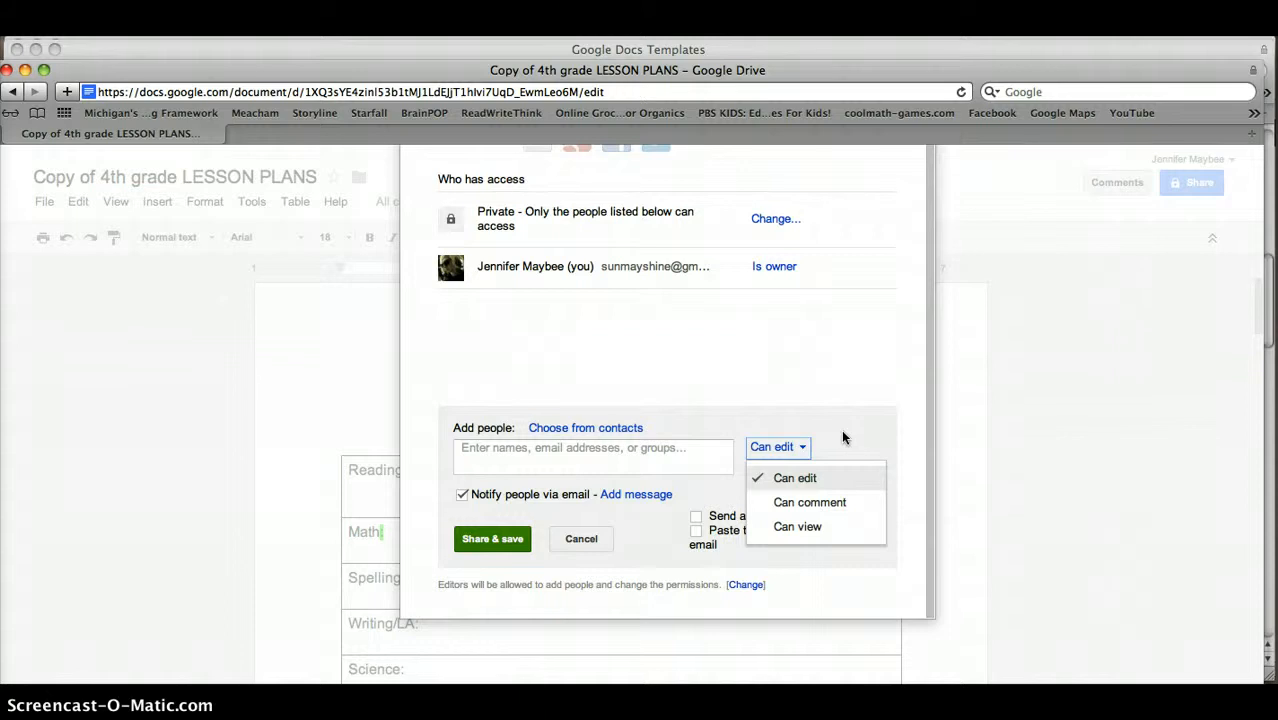
left_click(850, 389)
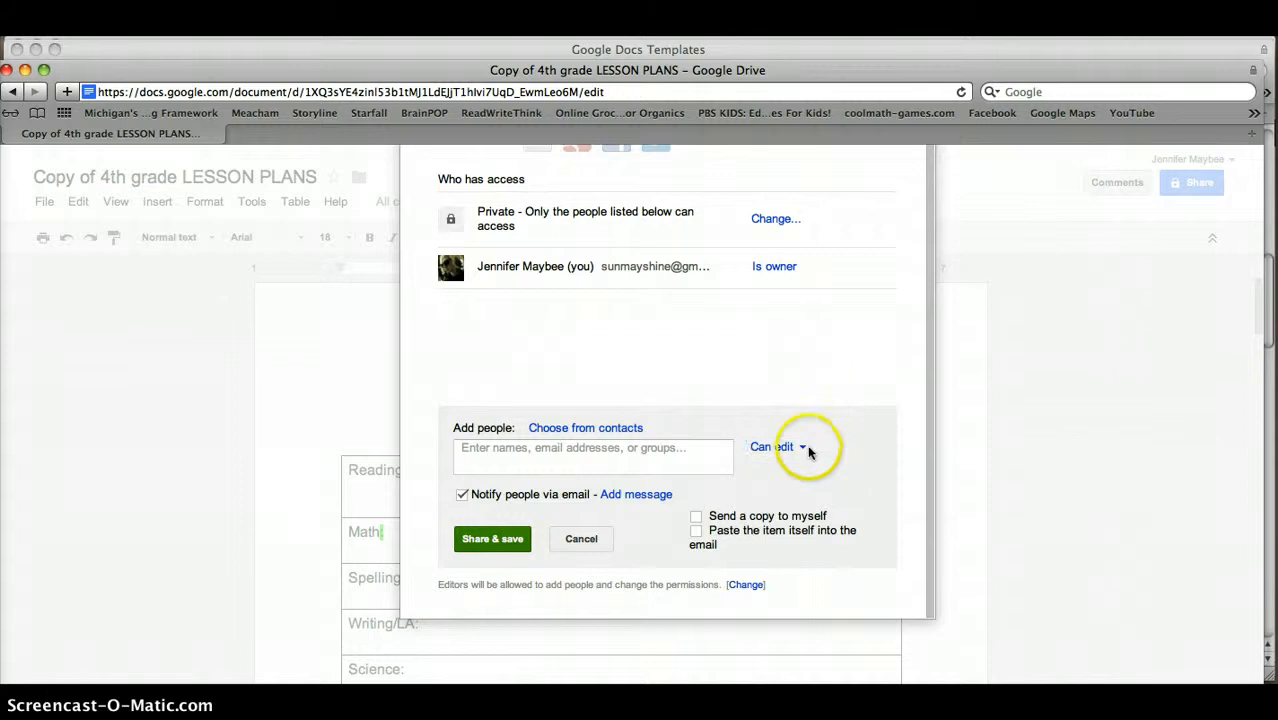
left_click(597, 456)
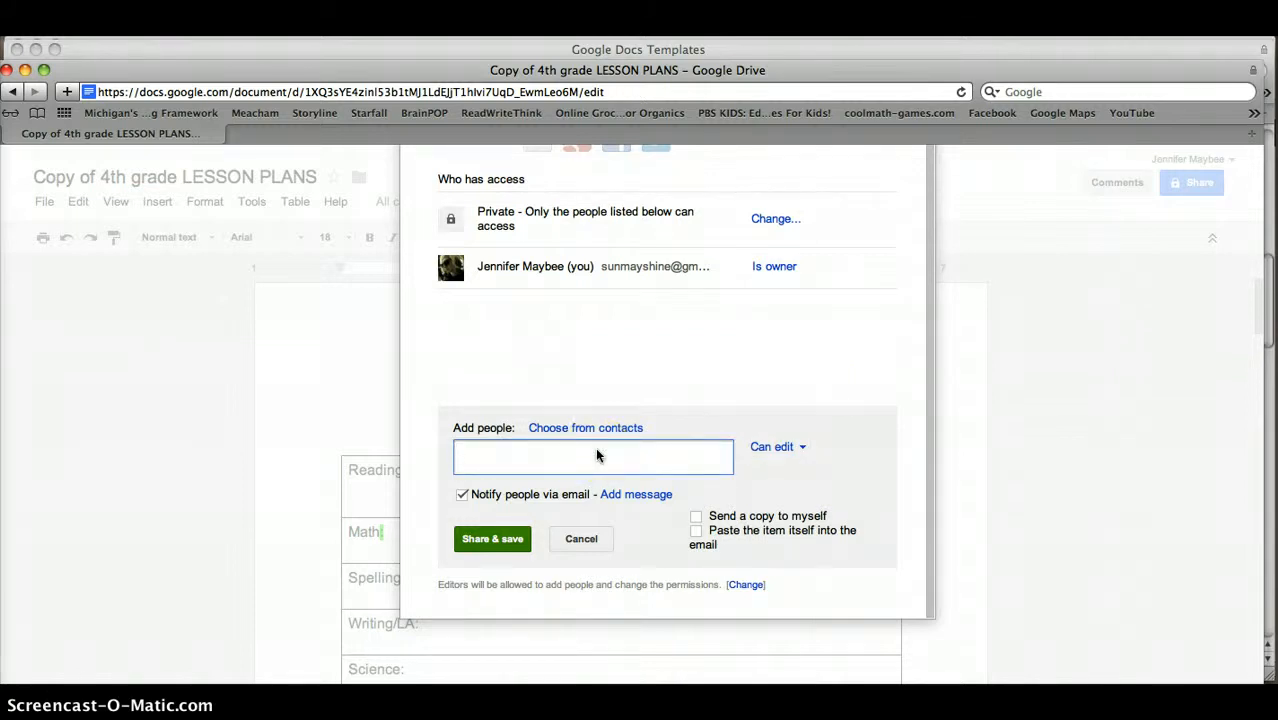
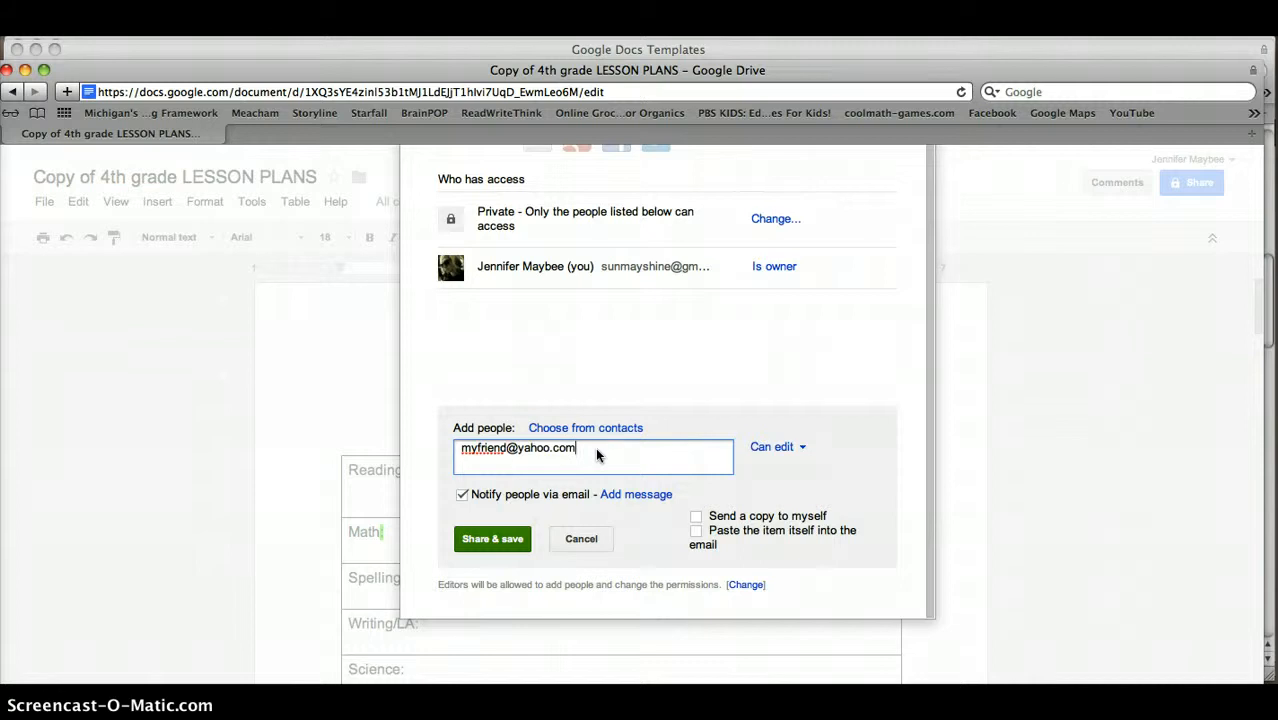
left_click(577, 540)
left_click(577, 540)
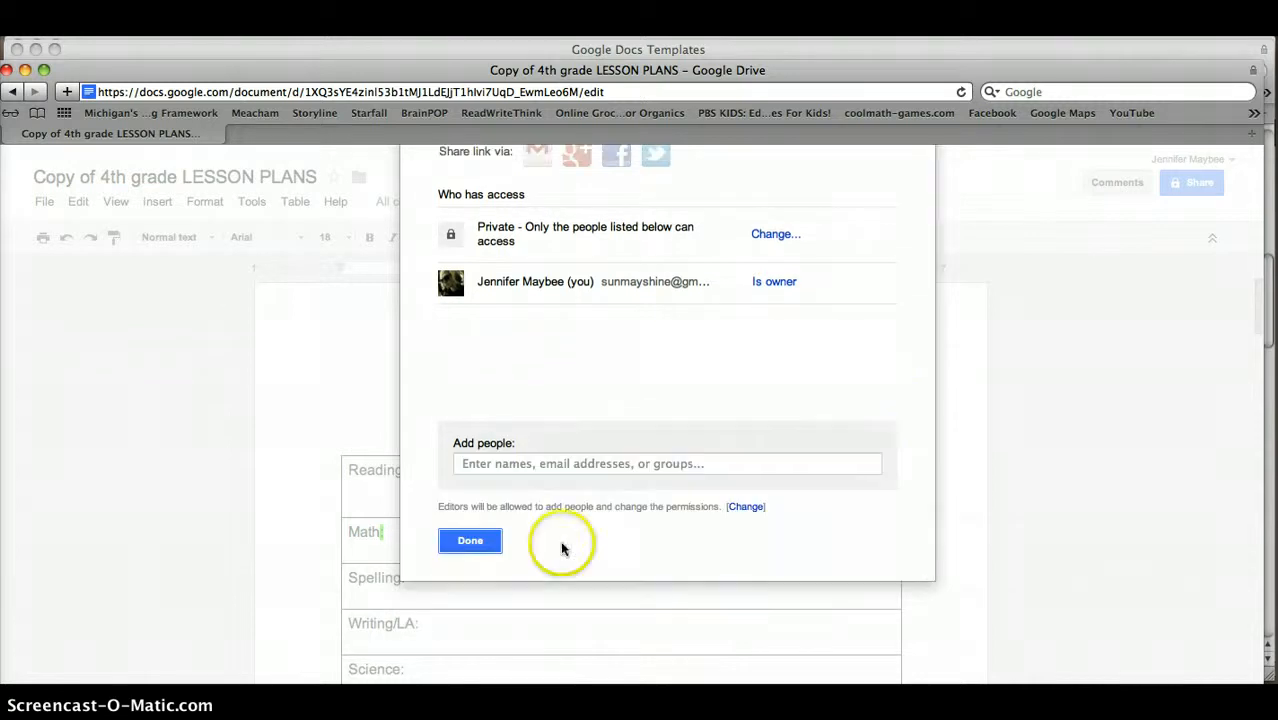
Close the sharing settings and document window, then scroll the 'Lesson plans' results to the top
left_click(470, 543)
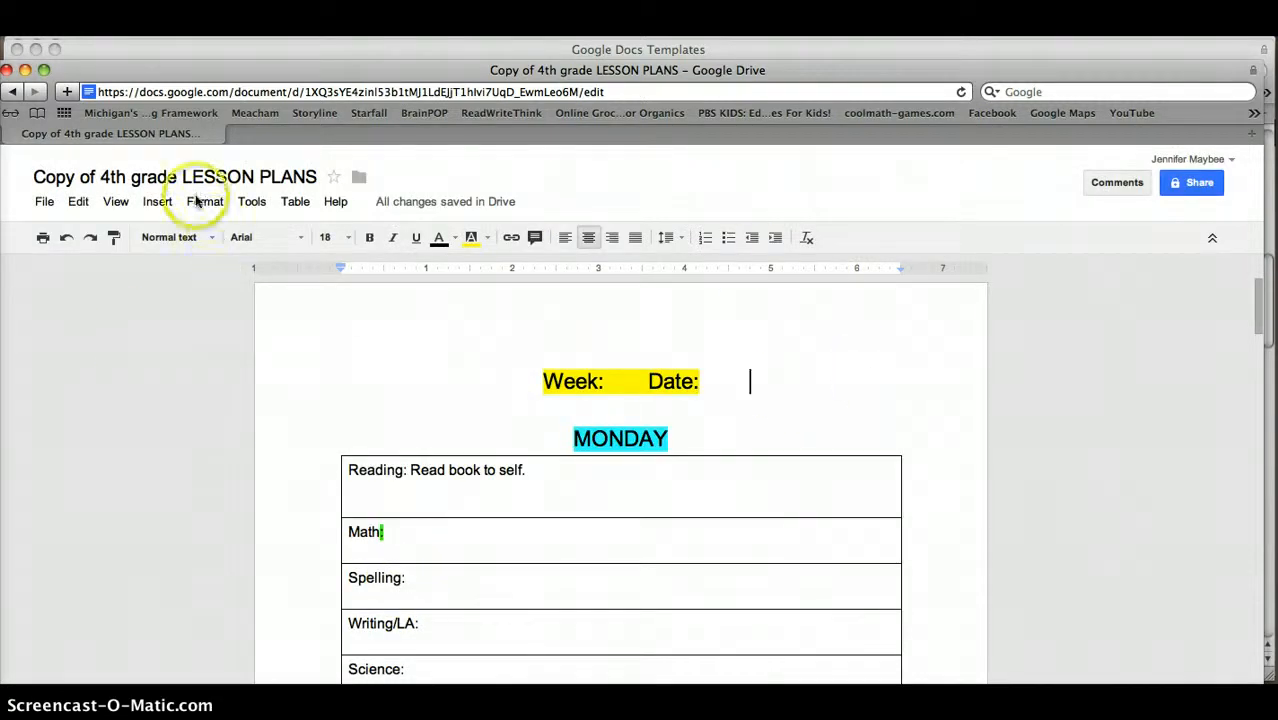
left_click(6, 69)
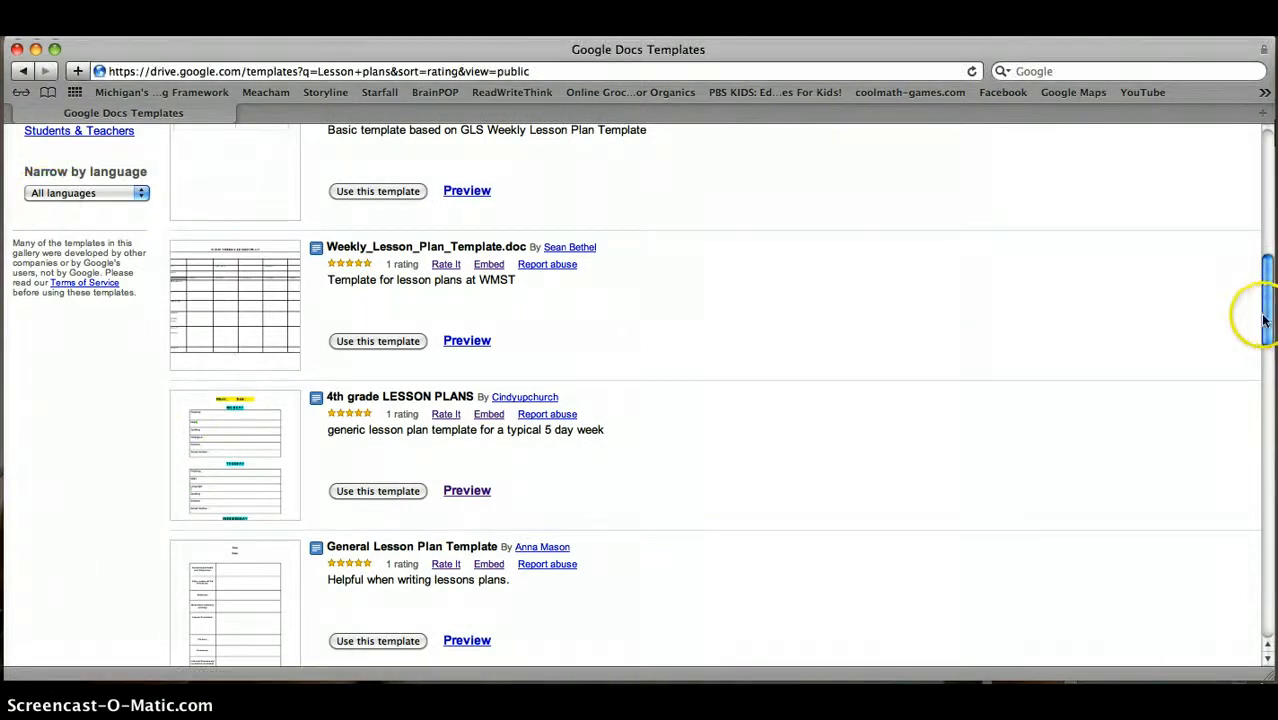
left_click_drag(1264, 318, 1258, 132)
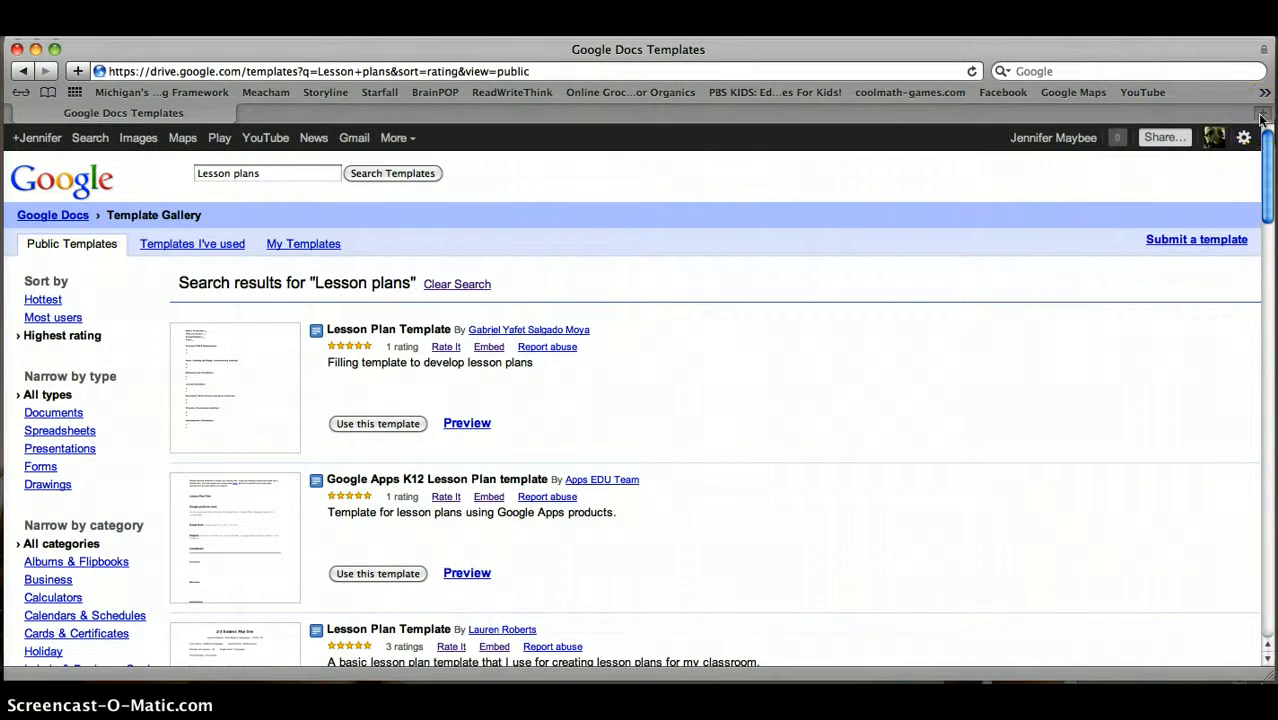